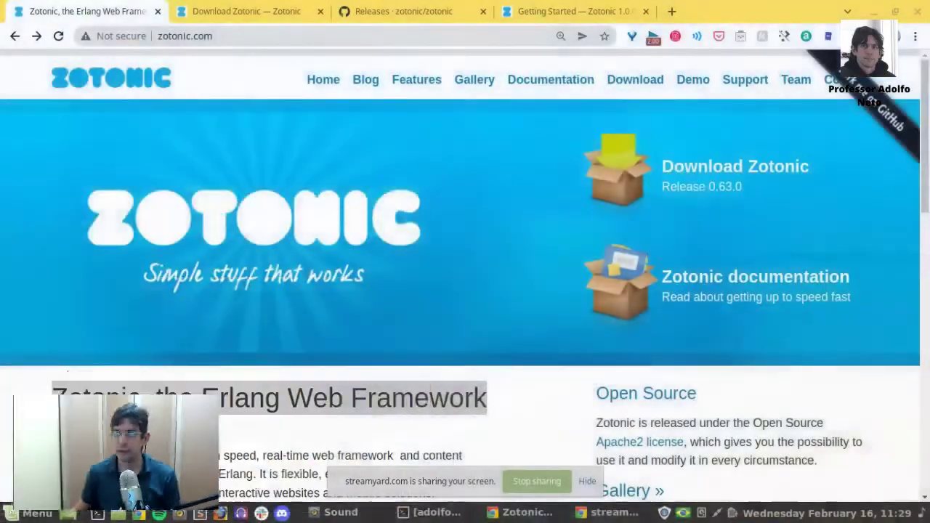
Dismiss the screen-sharing notification and scroll down the zotonic.com home page
{"action": "left_click", "coordinate": [587, 483]}
{"action": "scroll", "coordinate": [229, 407], "scroll_direction": "down", "scroll_amount": 3}
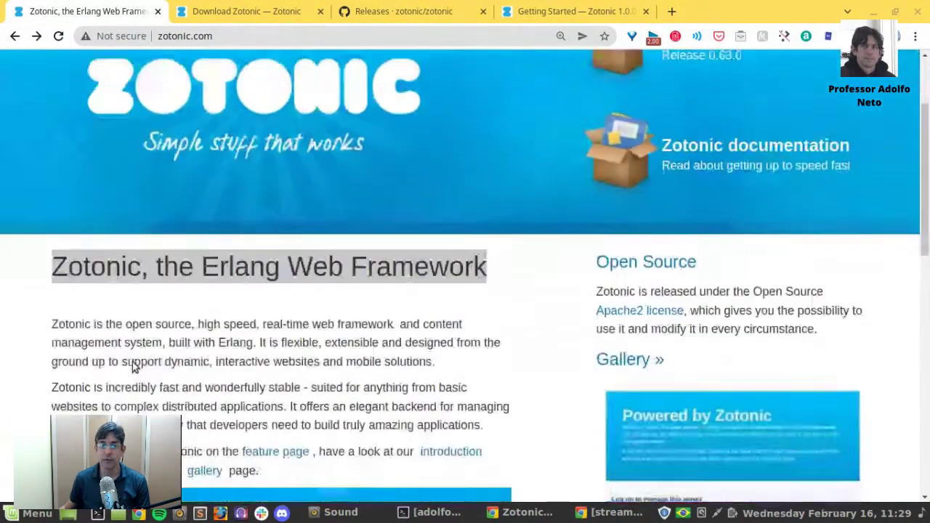
{"action": "scroll", "coordinate": [141, 349], "scroll_direction": "down", "scroll_amount": 1}
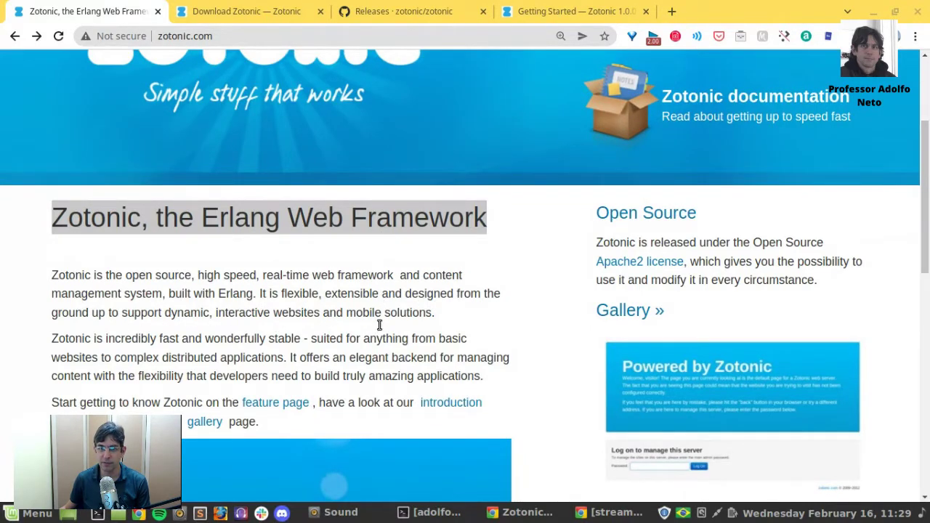
{"action": "scroll", "coordinate": [378, 324], "scroll_direction": "down", "scroll_amount": 3}
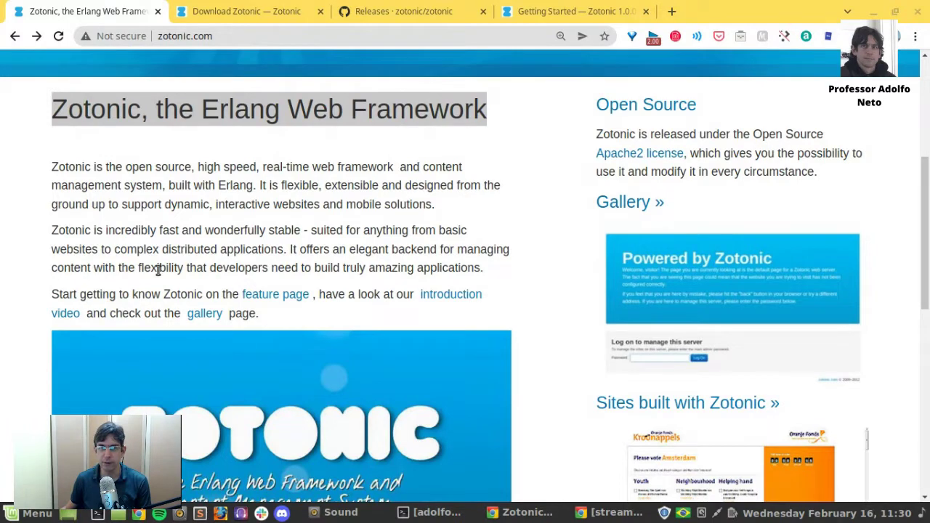
{"action": "scroll", "coordinate": [340, 273], "scroll_direction": "down", "scroll_amount": 1}
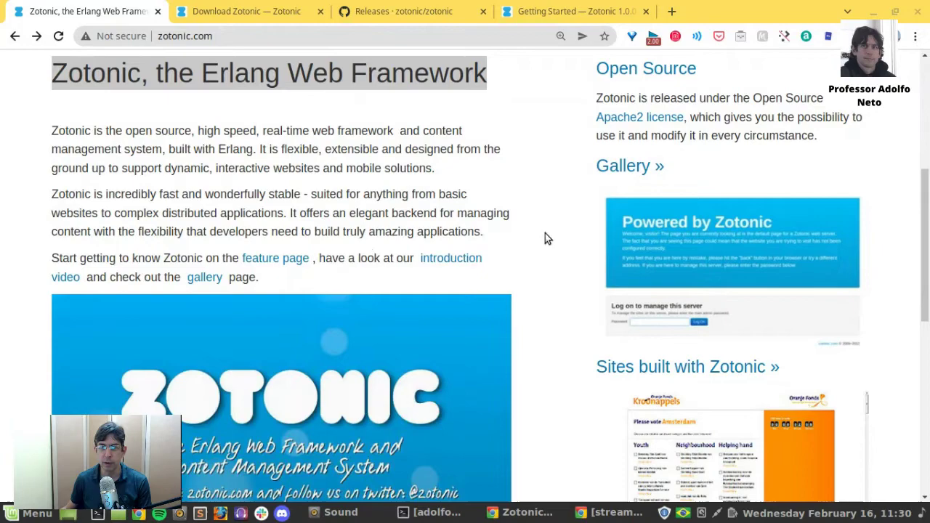
{"action": "scroll", "coordinate": [548, 239], "scroll_direction": "down", "scroll_amount": 3}
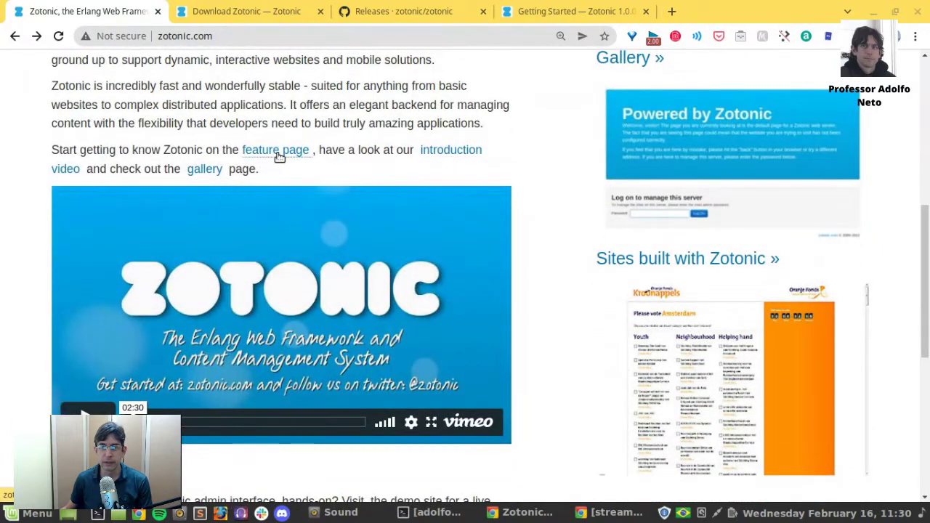
Start the Vimeo introduction video and seek ahead to about 27 seconds
{"action": "scroll", "coordinate": [157, 267], "scroll_direction": "down", "scroll_amount": 2}
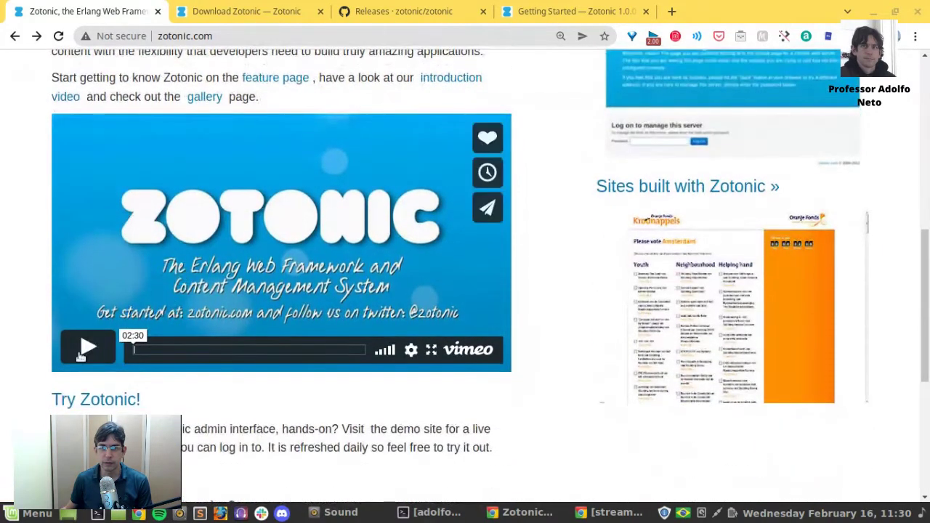
{"action": "left_click", "coordinate": [142, 351]}
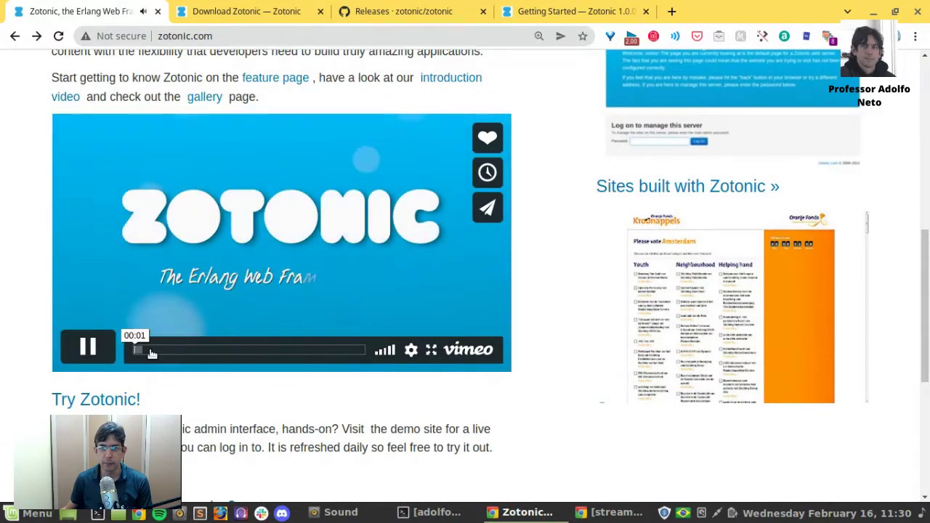
{"action": "left_click", "coordinate": [150, 351]}
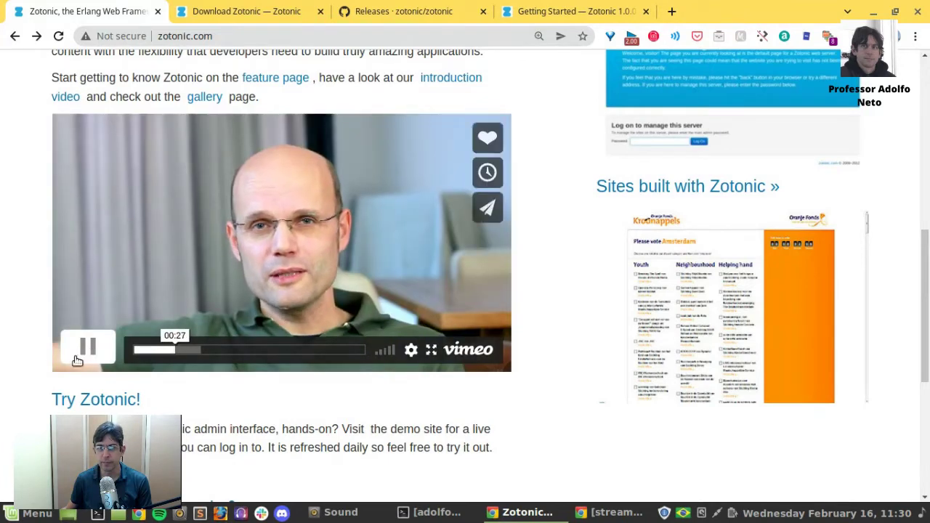
Load helloerlang.github.io in a new tab and scroll through it
{"action": "left_click", "coordinate": [673, 11]}
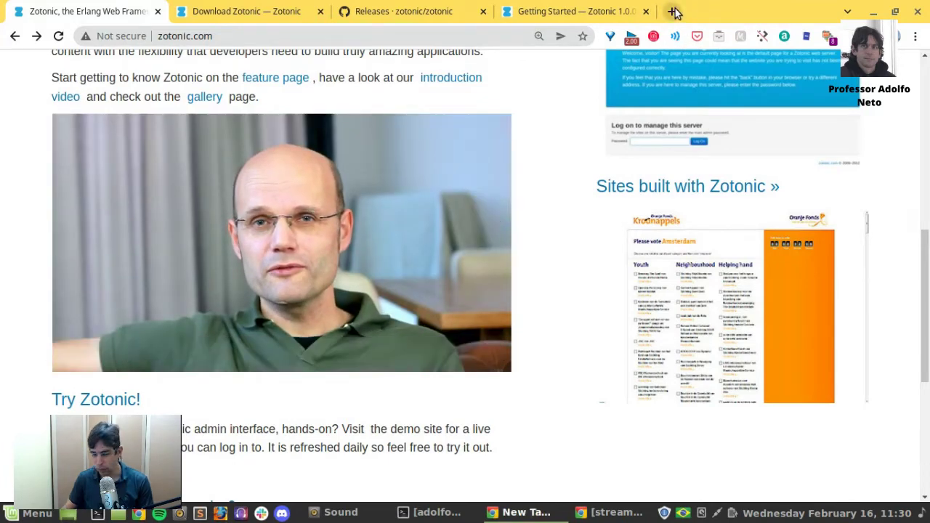
{"action": "type", "text": "hell"}
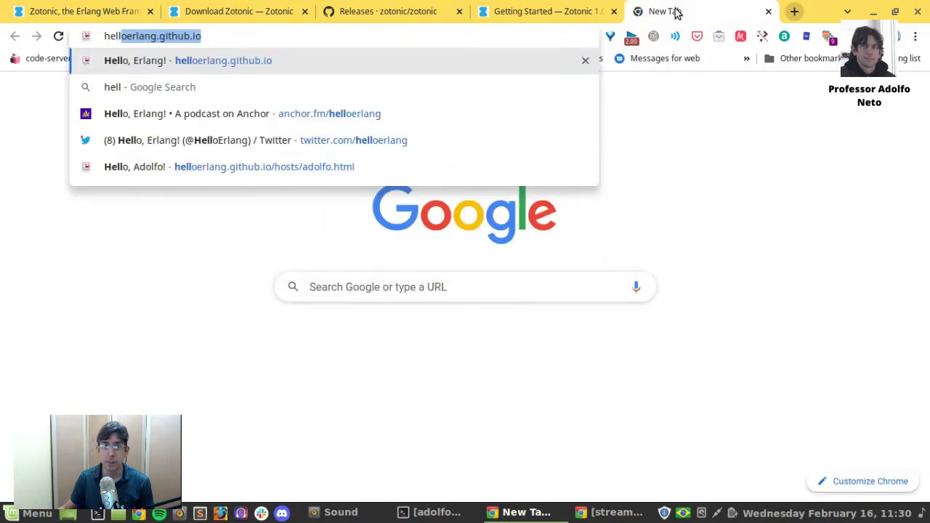
{"action": "key", "text": "Return"}
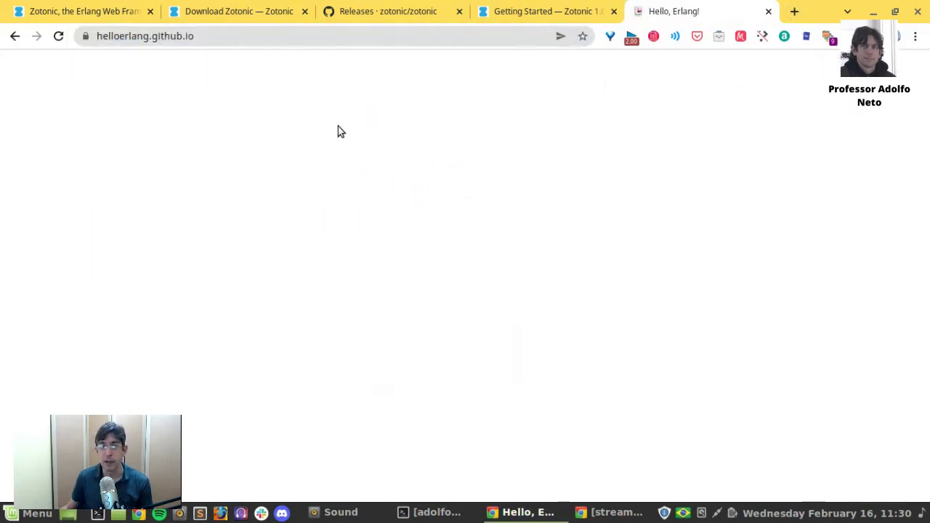
{"action": "scroll", "coordinate": [350, 315], "scroll_direction": "down", "scroll_amount": 2}
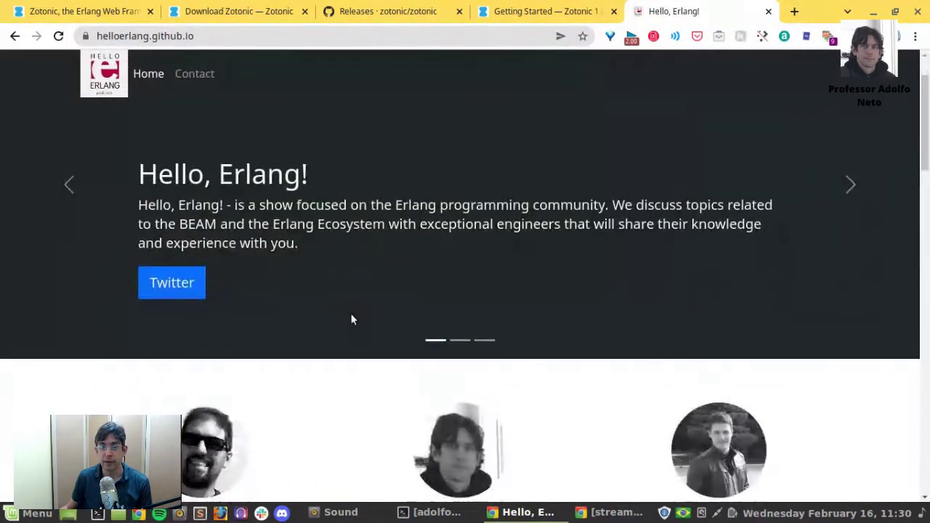
{"action": "scroll", "coordinate": [350, 314], "scroll_direction": "down", "scroll_amount": 3}
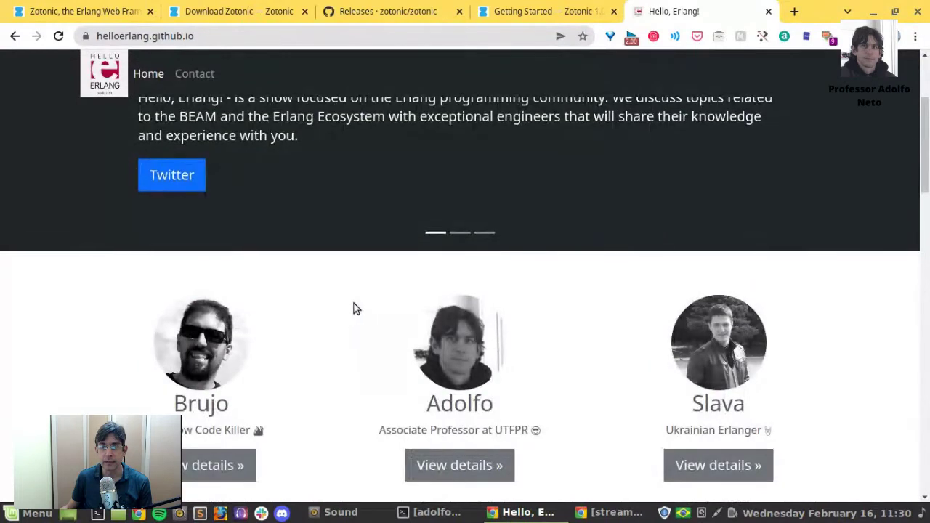
{"action": "scroll", "coordinate": [353, 307], "scroll_direction": "up", "scroll_amount": 3}
Return to the Zotonic home page tab and scroll through it
{"action": "left_click", "coordinate": [88, 19]}
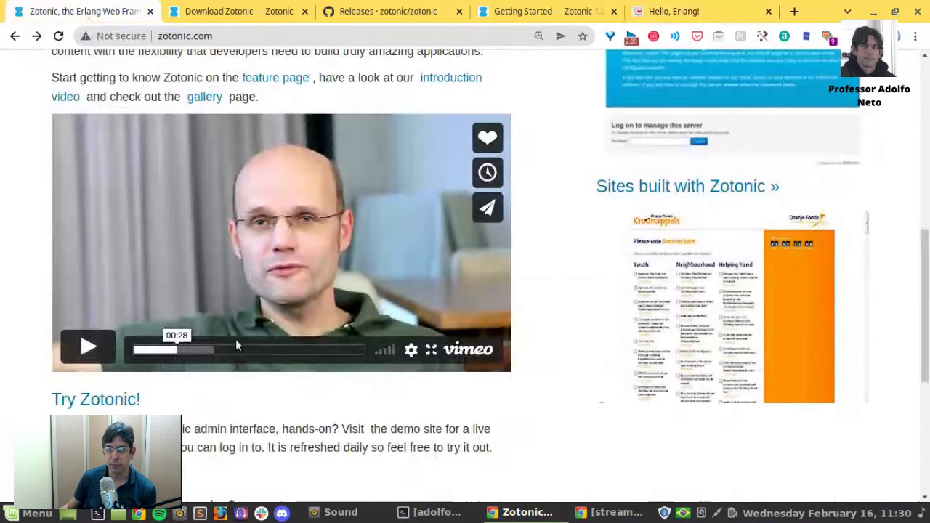
{"action": "scroll", "coordinate": [235, 340], "scroll_direction": "down", "scroll_amount": 2}
{"action": "scroll", "coordinate": [236, 347], "scroll_direction": "down", "scroll_amount": 5}
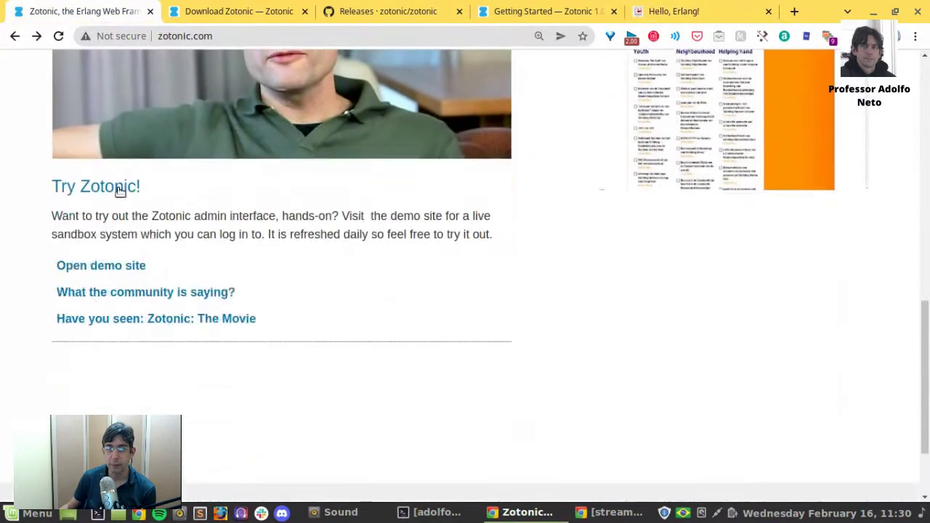
{"action": "scroll", "coordinate": [145, 145], "scroll_direction": "up", "scroll_amount": 1}
Switch to the Download Zotonic page and scroll through it
{"action": "left_click", "coordinate": [195, 8]}
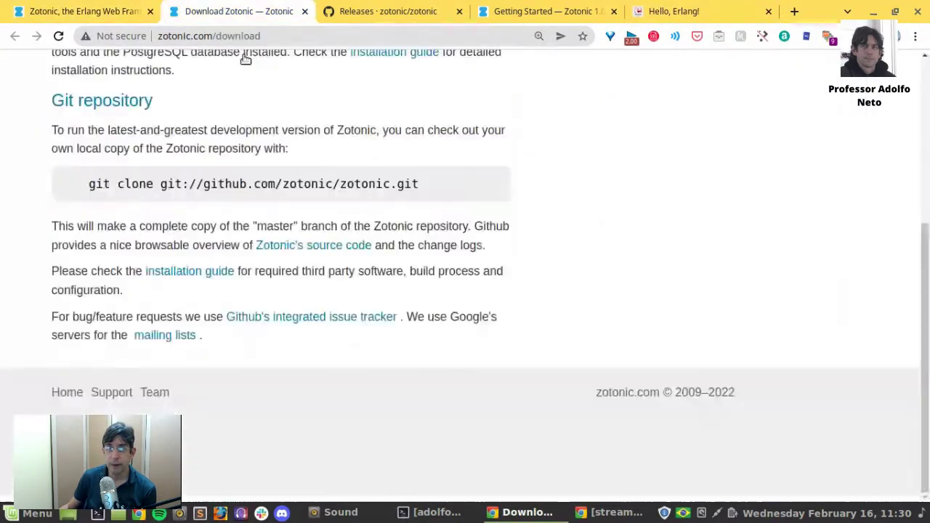
{"action": "scroll", "coordinate": [375, 255], "scroll_direction": "up", "scroll_amount": 4}
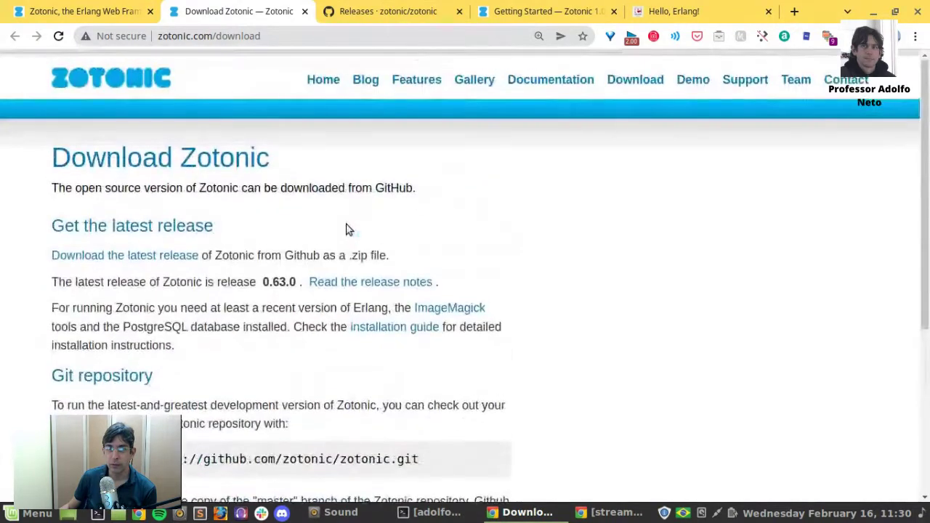
{"action": "scroll", "coordinate": [319, 261], "scroll_direction": "down", "scroll_amount": 4}
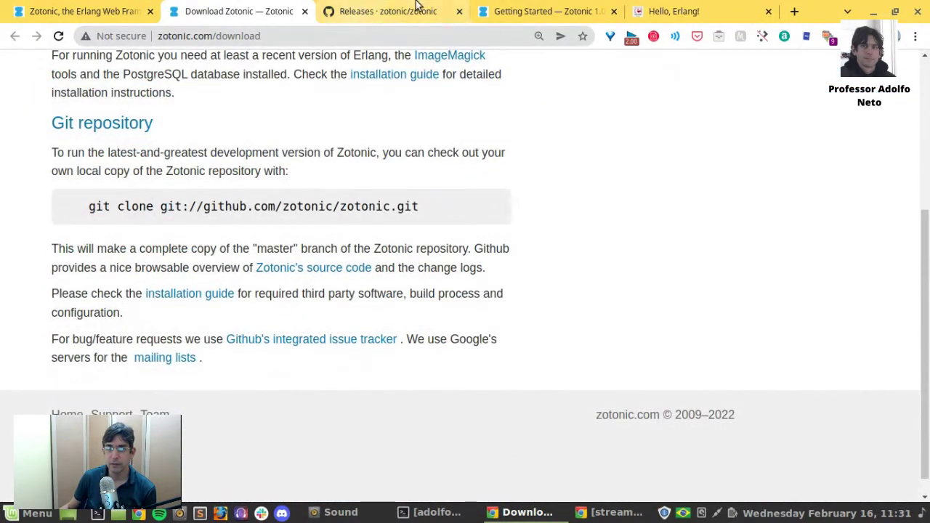
Browse Zotonic's GitHub releases from 1.0.0-rc.1 down to 0.63.0 and back up
{"action": "left_click", "coordinate": [370, 9]}
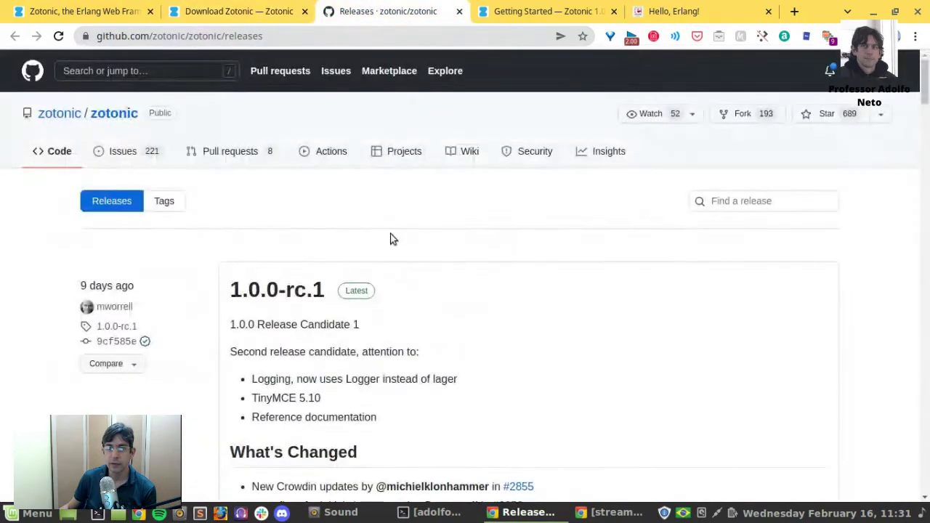
{"action": "scroll", "coordinate": [395, 262], "scroll_direction": "down", "scroll_amount": 14}
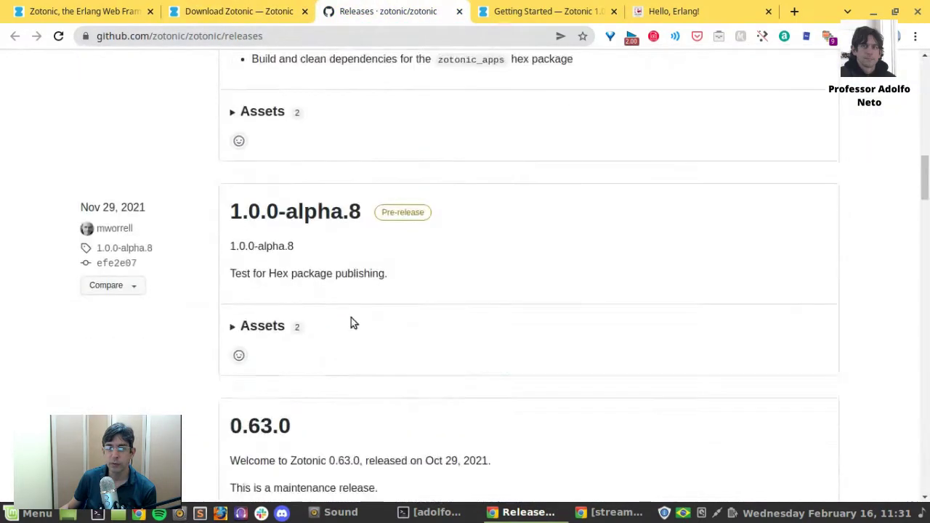
{"action": "scroll", "coordinate": [305, 262], "scroll_direction": "down", "scroll_amount": 5}
{"action": "scroll", "coordinate": [241, 141], "scroll_direction": "up", "scroll_amount": 2}
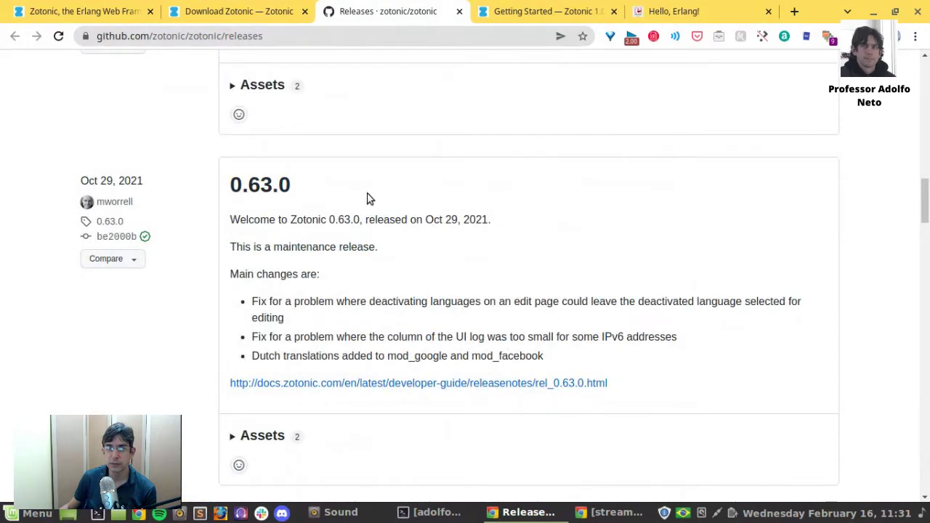
{"action": "scroll", "coordinate": [367, 198], "scroll_direction": "up", "scroll_amount": 15}
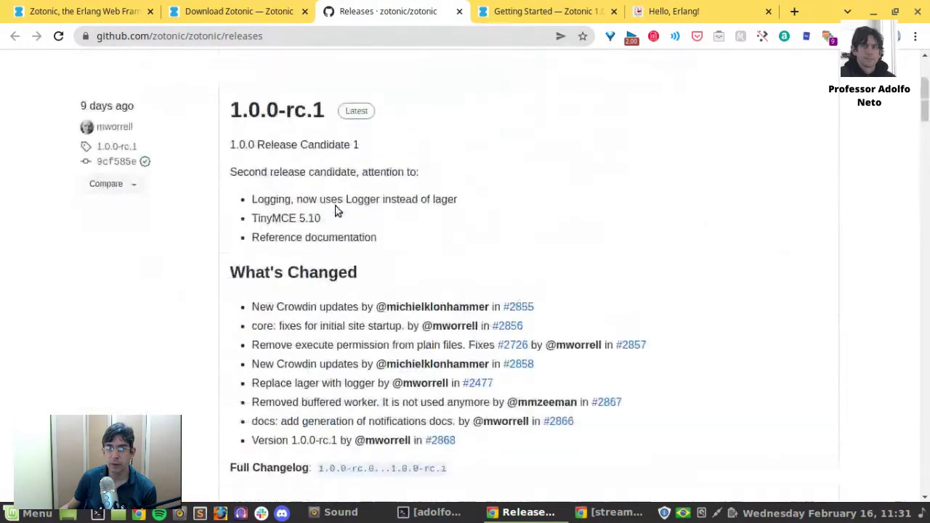
{"action": "scroll", "coordinate": [336, 211], "scroll_direction": "up", "scroll_amount": 3}
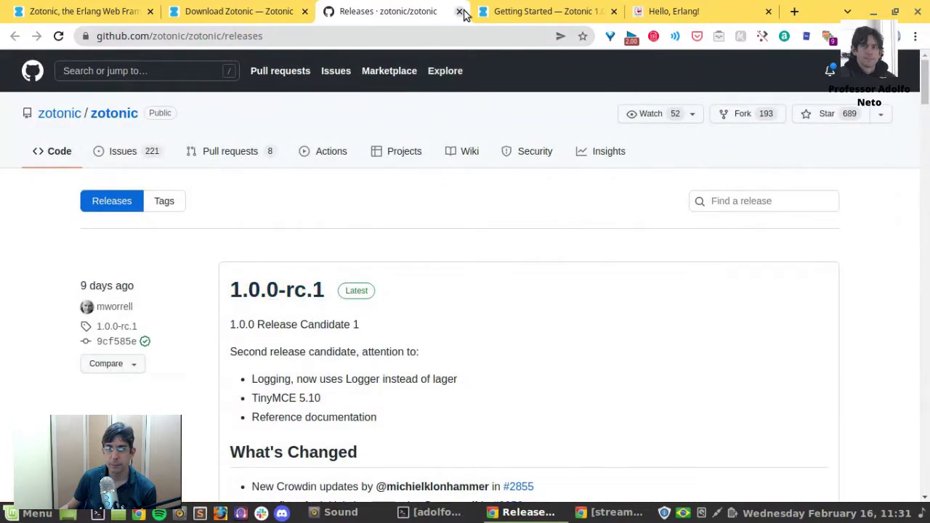
On the Getting Started docs, highlight the ./start-docker.sh command in the Docker section
{"action": "left_click", "coordinate": [523, 11]}
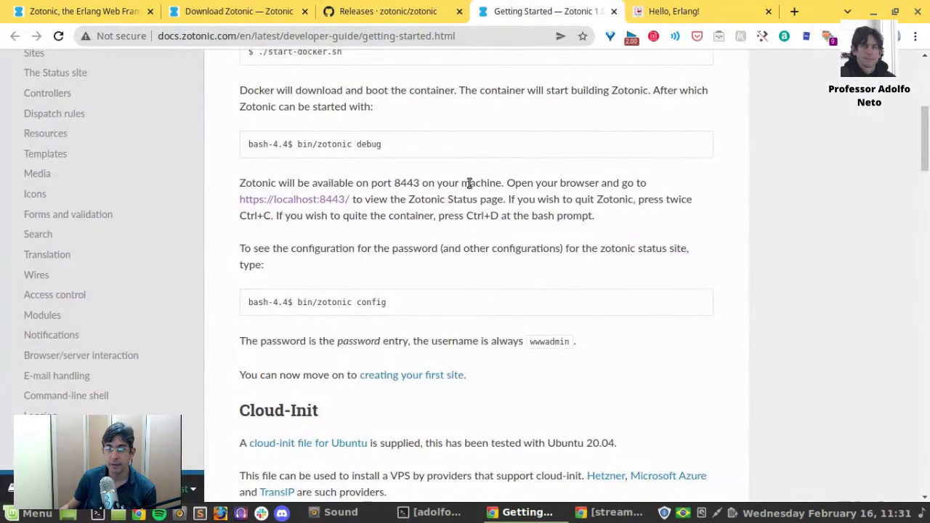
{"action": "scroll", "coordinate": [469, 183], "scroll_direction": "up", "scroll_amount": 6}
{"action": "scroll", "coordinate": [443, 197], "scroll_direction": "down", "scroll_amount": 3}
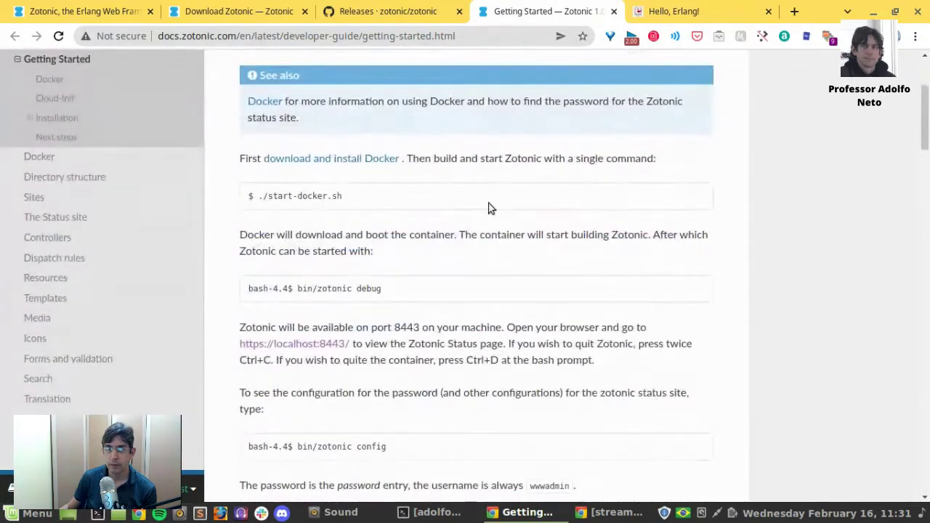
{"action": "scroll", "coordinate": [309, 388], "scroll_direction": "up", "scroll_amount": 1}
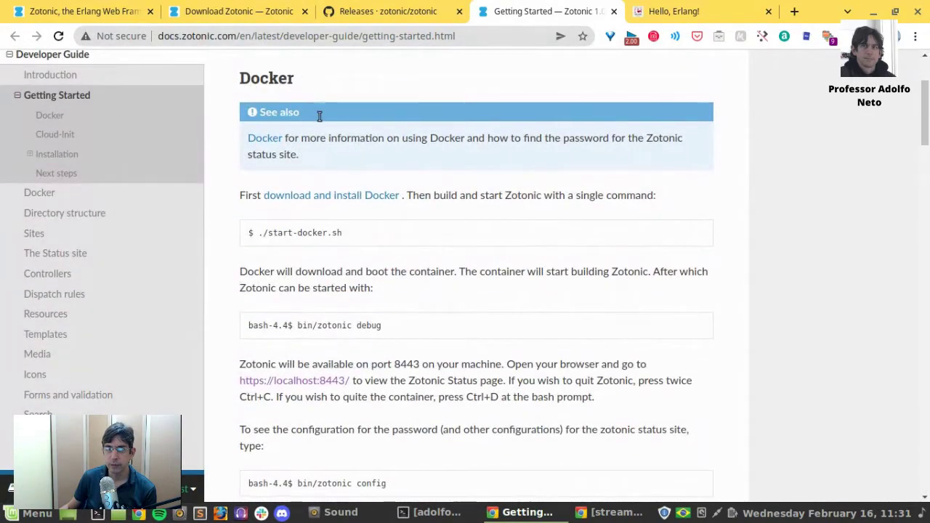
{"action": "scroll", "coordinate": [326, 212], "scroll_direction": "up", "scroll_amount": 2}
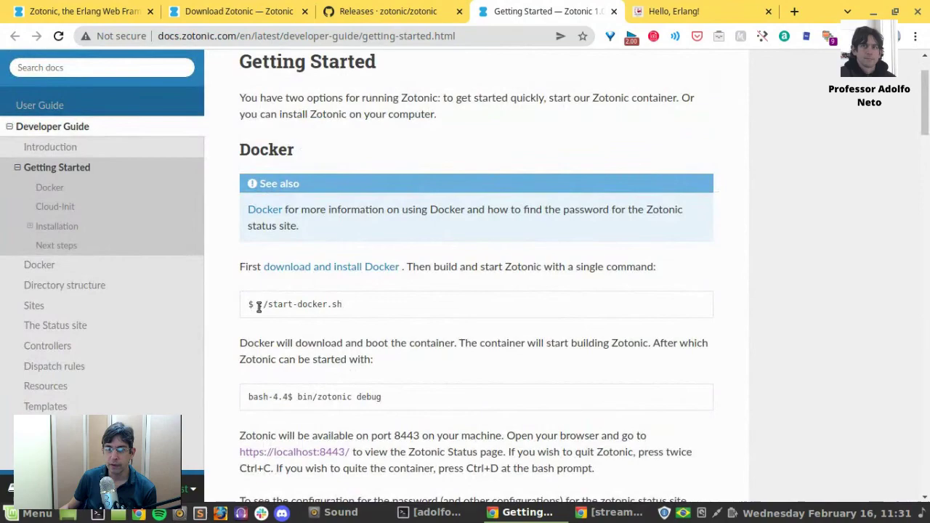
{"action": "left_click_drag", "start_coordinate": [258, 307], "coordinate": [354, 308]}
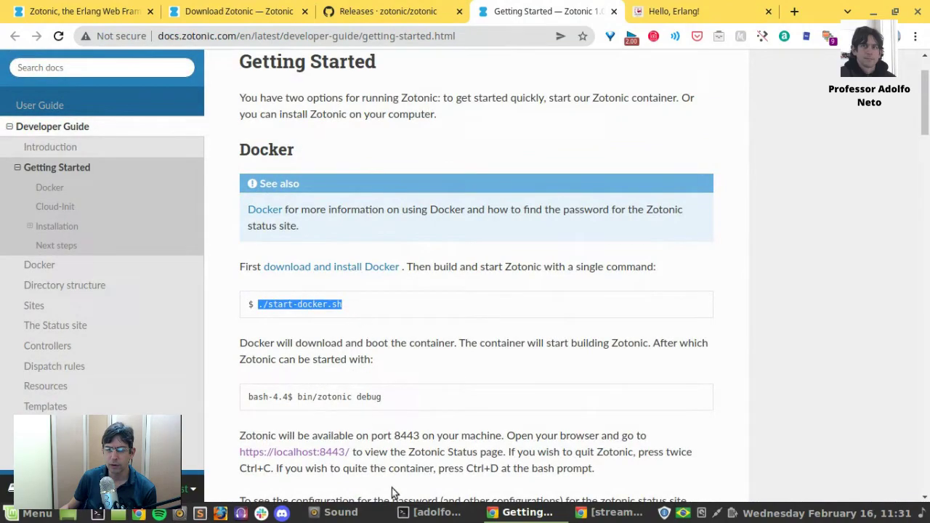
Bring the terminal forward and scroll back through the ./start-docker.sh dependency and compile output
{"action": "left_click", "coordinate": [434, 512]}
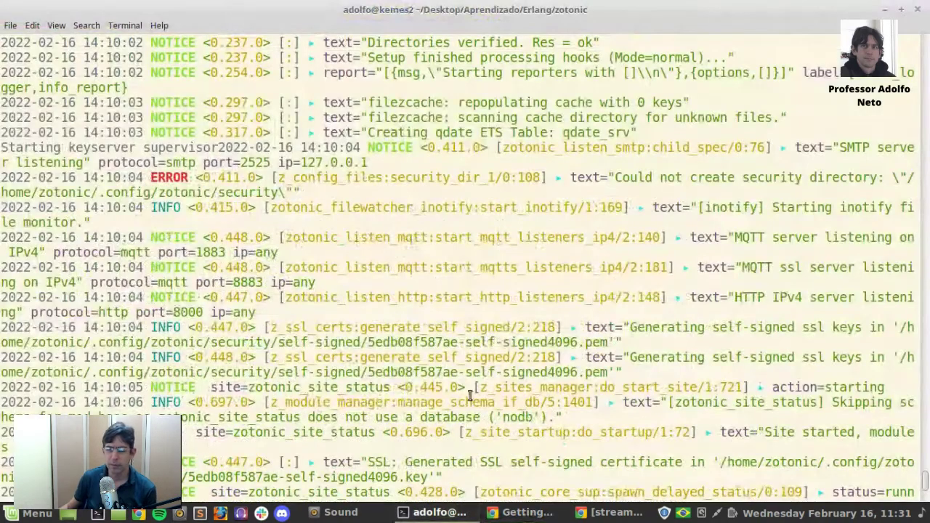
{"action": "scroll", "coordinate": [465, 305], "scroll_direction": "up", "scroll_amount": 15}
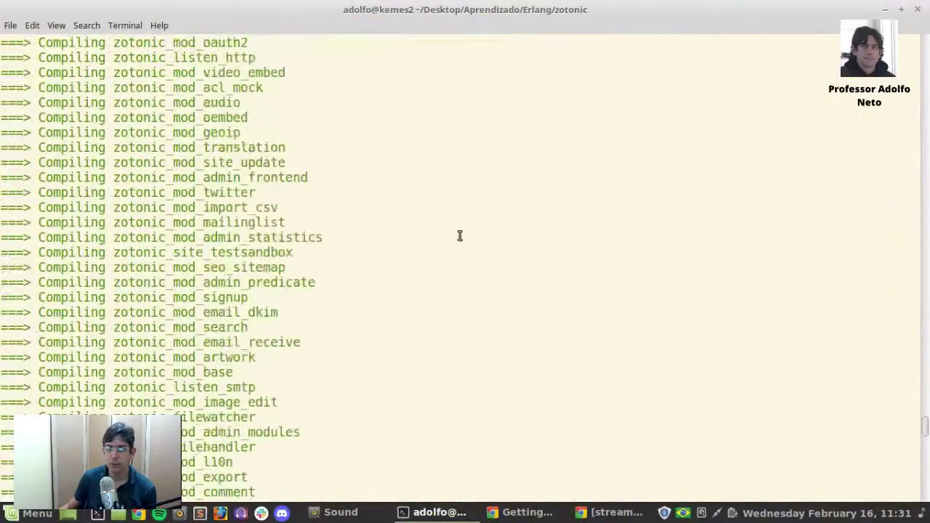
{"action": "scroll", "coordinate": [472, 228], "scroll_direction": "up", "scroll_amount": 20}
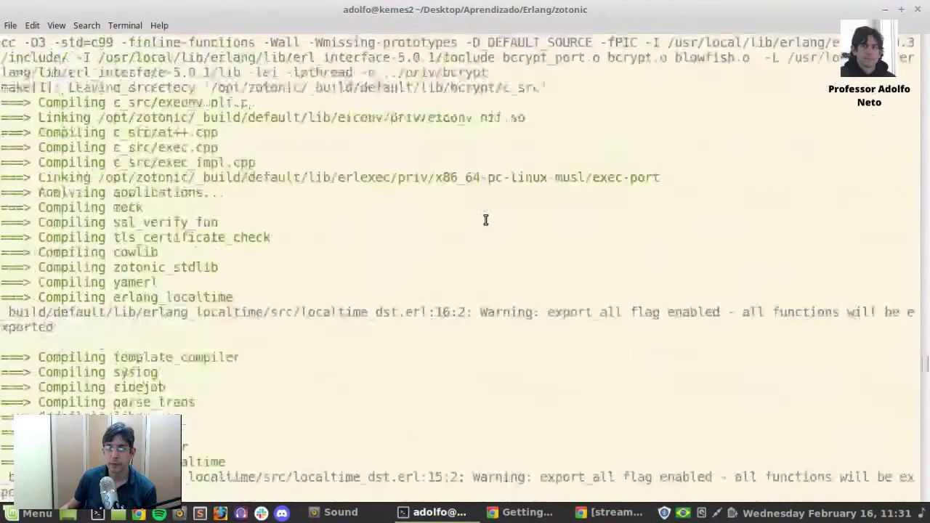
{"action": "scroll", "coordinate": [486, 217], "scroll_direction": "up", "scroll_amount": 20}
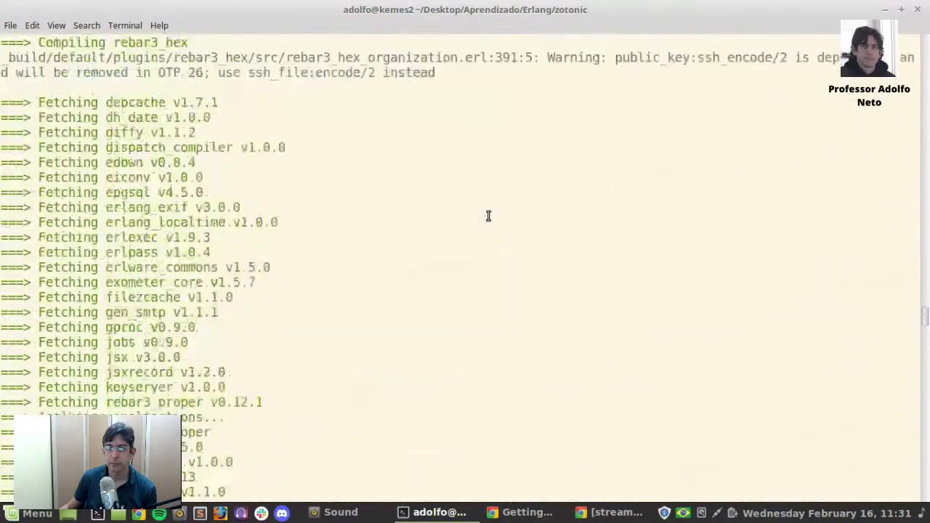
{"action": "scroll", "coordinate": [488, 215], "scroll_direction": "up", "scroll_amount": 10}
{"action": "left_click_drag", "start_coordinate": [924, 308], "coordinate": [701, 464]}
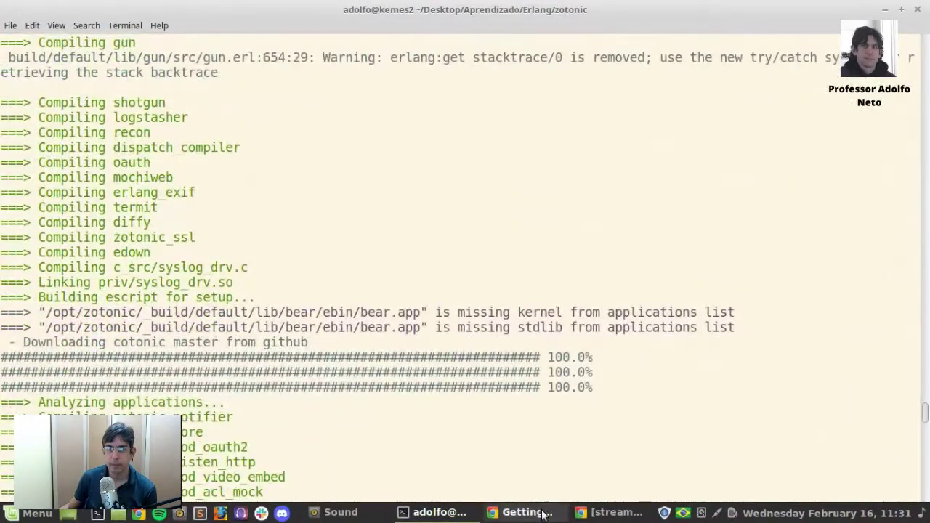
Back in the Getting Started guide, highlight the bin/zotonic debug start command
{"action": "left_click", "coordinate": [545, 513]}
{"action": "scroll", "coordinate": [283, 339], "scroll_direction": "down", "scroll_amount": 3}
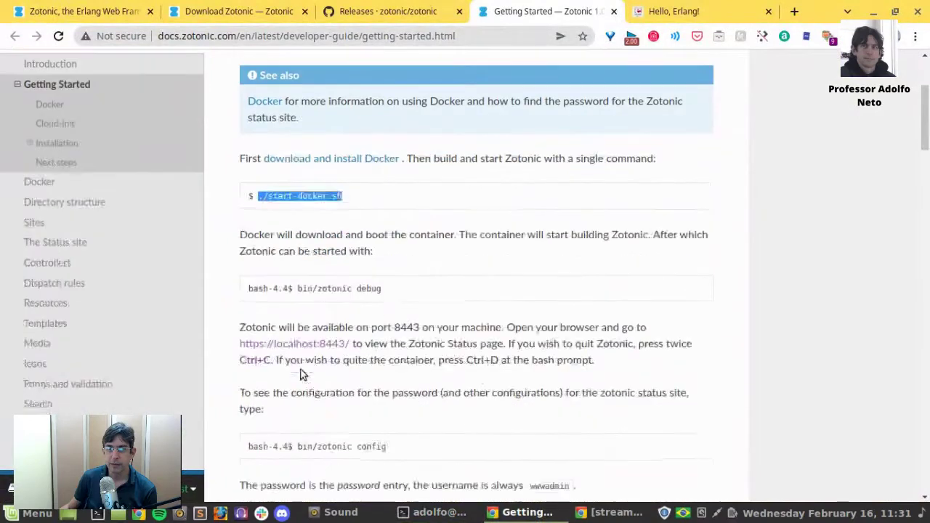
{"action": "left_click_drag", "start_coordinate": [296, 289], "coordinate": [404, 294]}
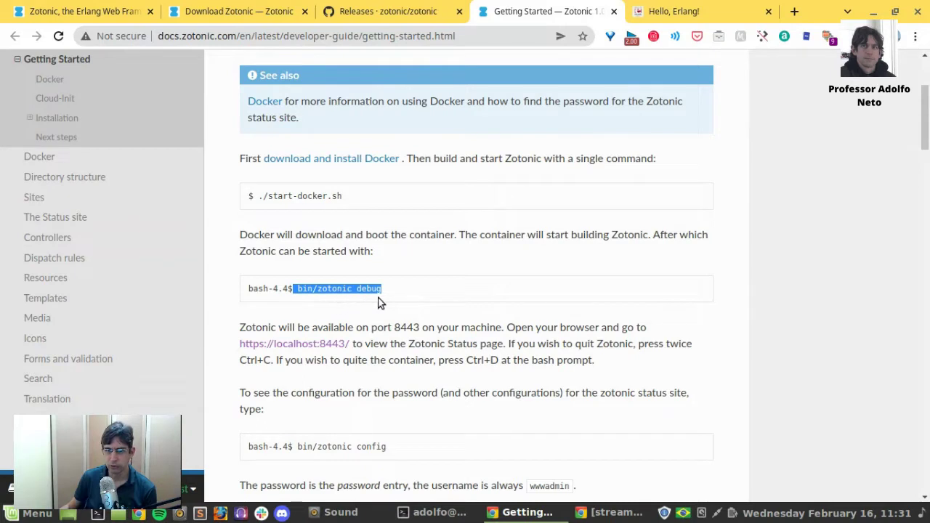
{"action": "left_click", "coordinate": [584, 513]}
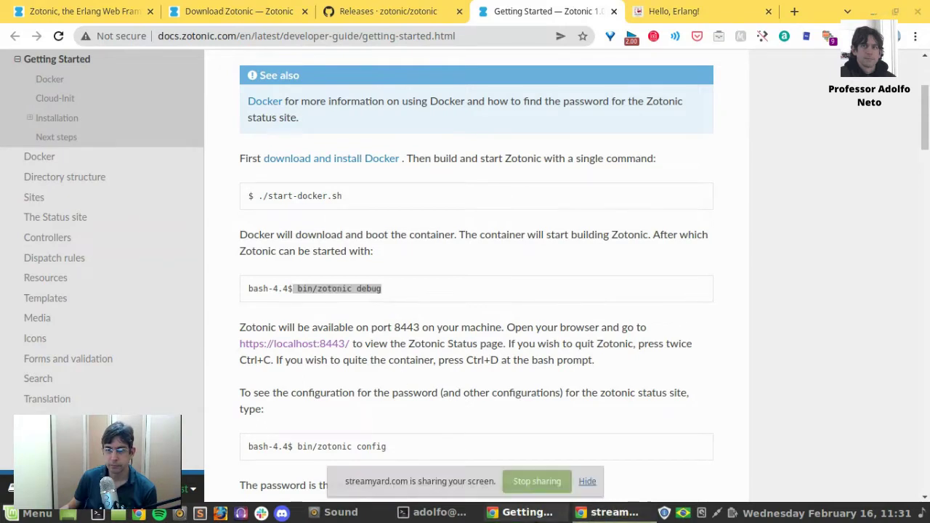
{"action": "left_click", "coordinate": [587, 481]}
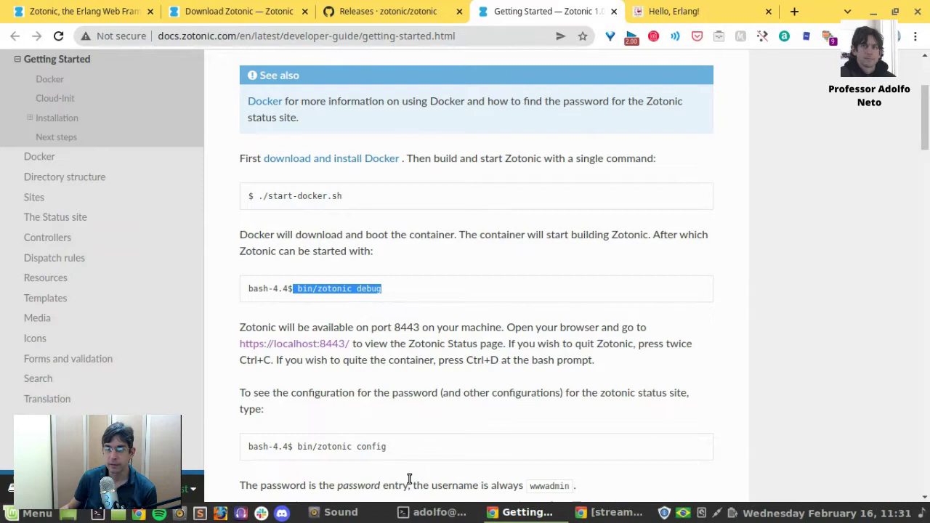
Open the localhost:8443 status page link in a new window
{"action": "scroll", "coordinate": [332, 344], "scroll_direction": "down", "scroll_amount": 1}
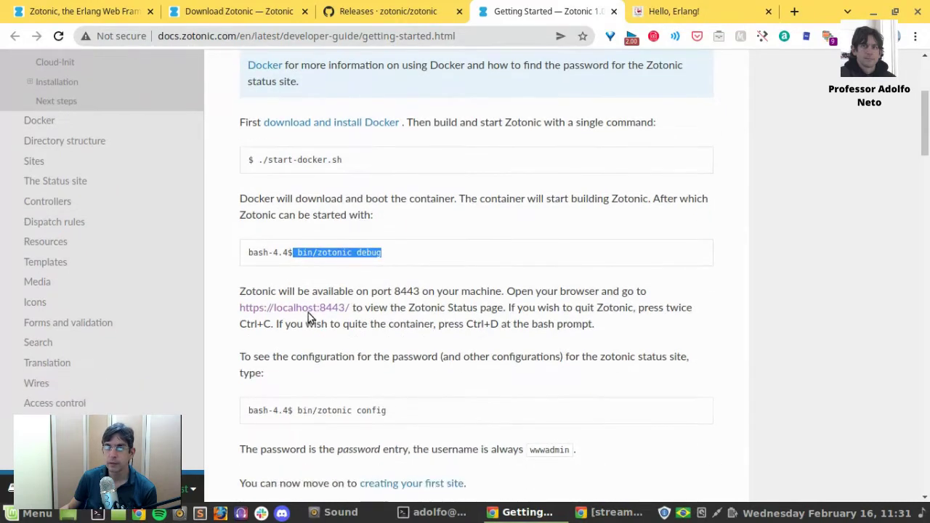
{"action": "double_click", "coordinate": [404, 293]}
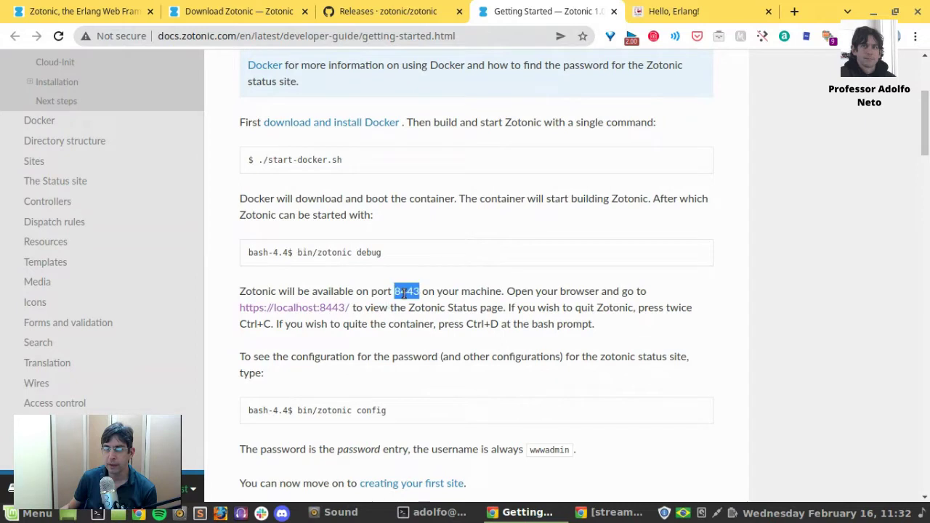
{"action": "right_click", "coordinate": [328, 314]}
{"action": "left_click", "coordinate": [405, 124]}
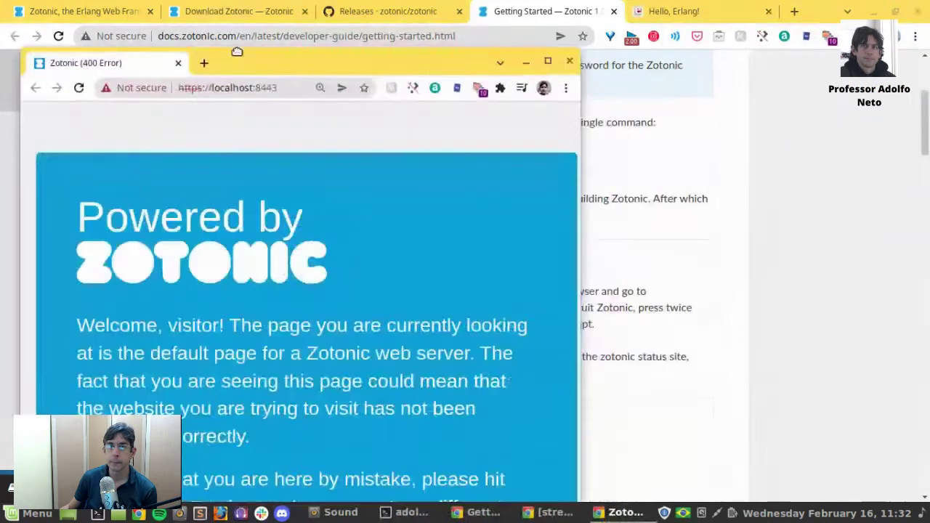
Maximize the new window and scroll through the Powered by Zotonic welcome page
{"action": "double_click", "coordinate": [245, 53]}
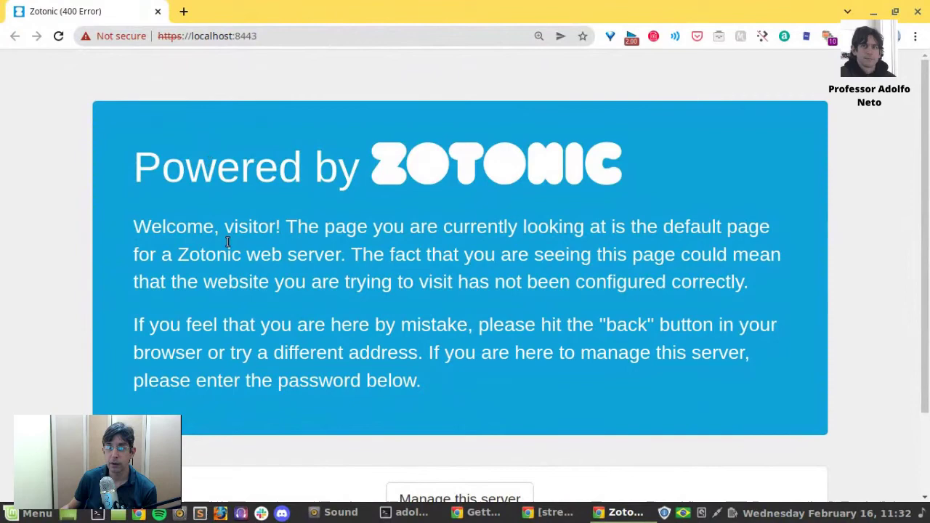
{"action": "scroll", "coordinate": [211, 218], "scroll_direction": "down", "scroll_amount": 1}
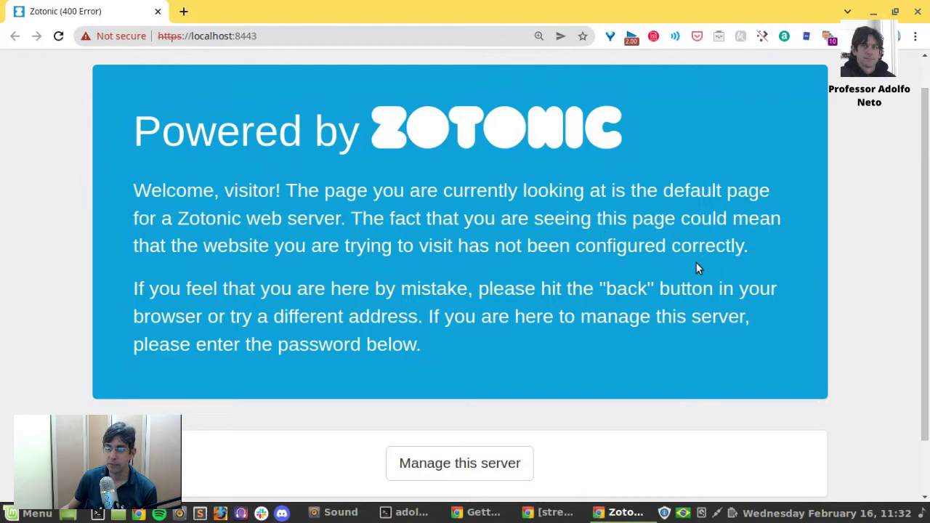
{"action": "scroll", "coordinate": [676, 267], "scroll_direction": "down", "scroll_amount": 2}
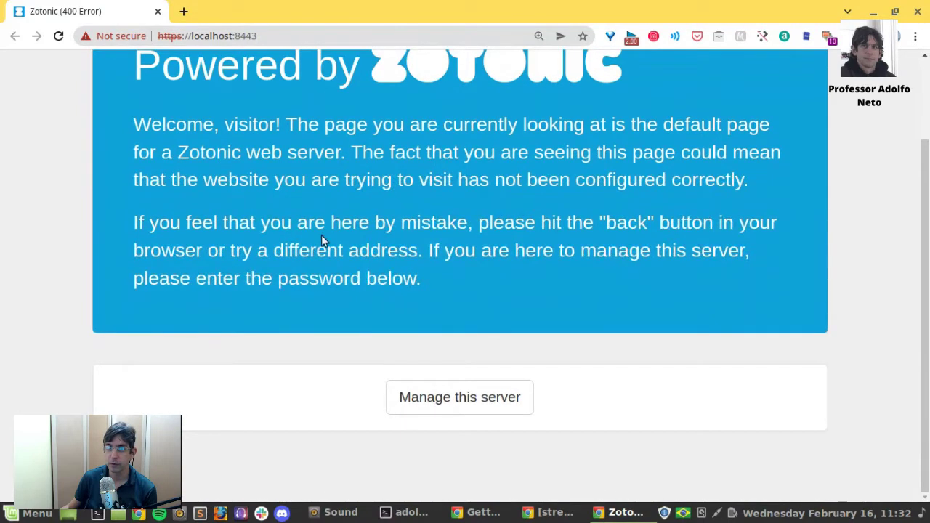
Open the Manage this server sign-in page, then close that 401 tab
{"action": "left_click", "coordinate": [457, 398]}
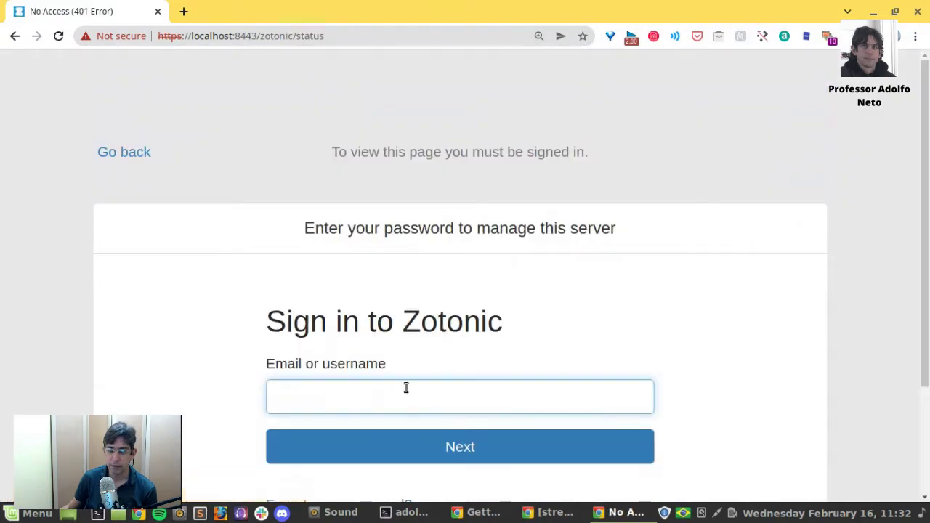
{"action": "scroll", "coordinate": [336, 295], "scroll_direction": "down", "scroll_amount": 2}
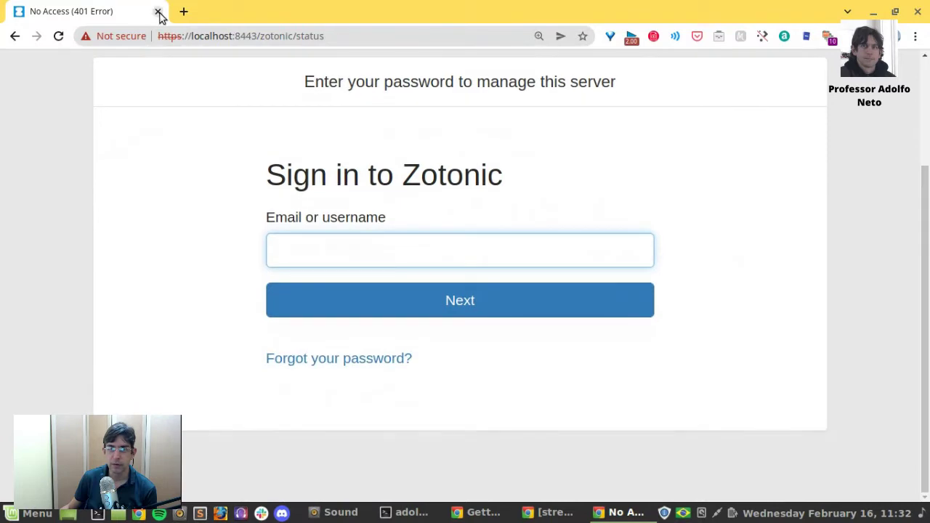
{"action": "left_click", "coordinate": [158, 13]}
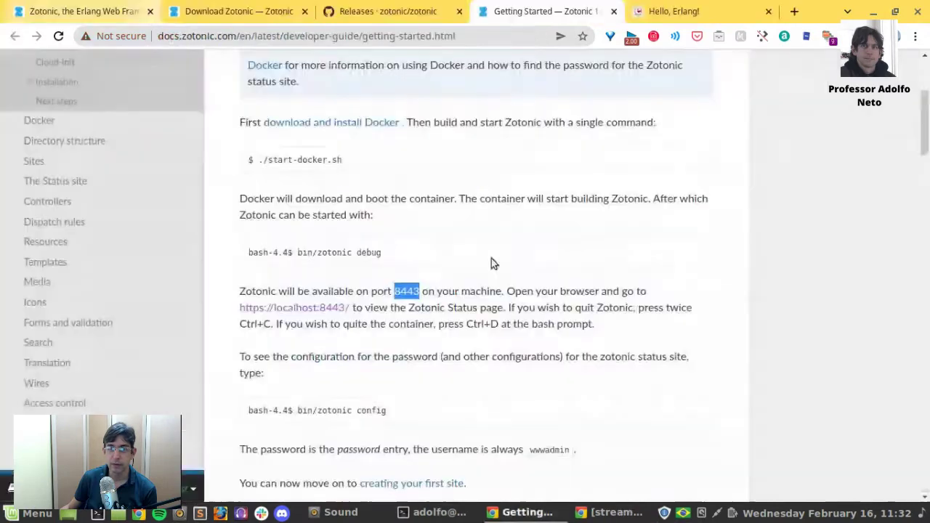
{"action": "left_click", "coordinate": [412, 512]}
{"action": "scroll", "coordinate": [407, 392], "scroll_direction": "down", "scroll_amount": 20}
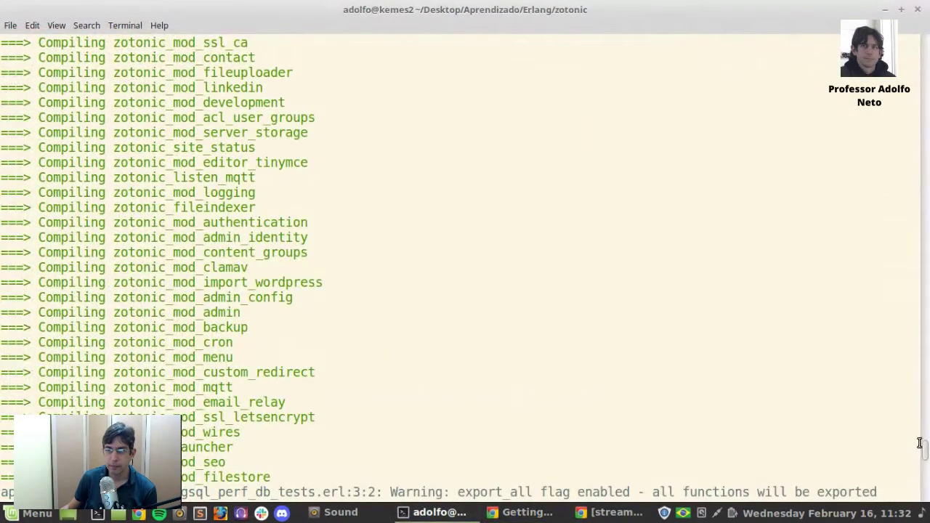
{"action": "scroll", "coordinate": [924, 456], "scroll_direction": "down", "scroll_amount": 15}
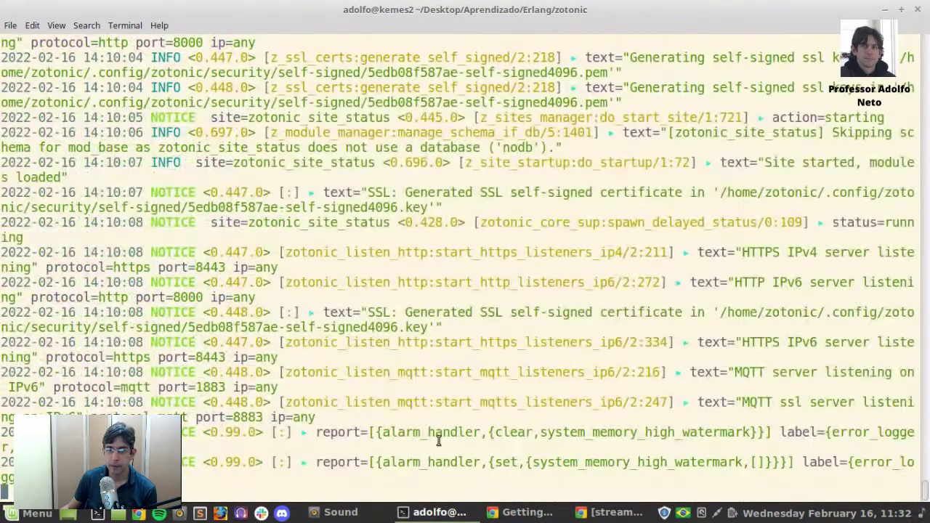
{"action": "scroll", "coordinate": [363, 469], "scroll_direction": "up", "scroll_amount": 15}
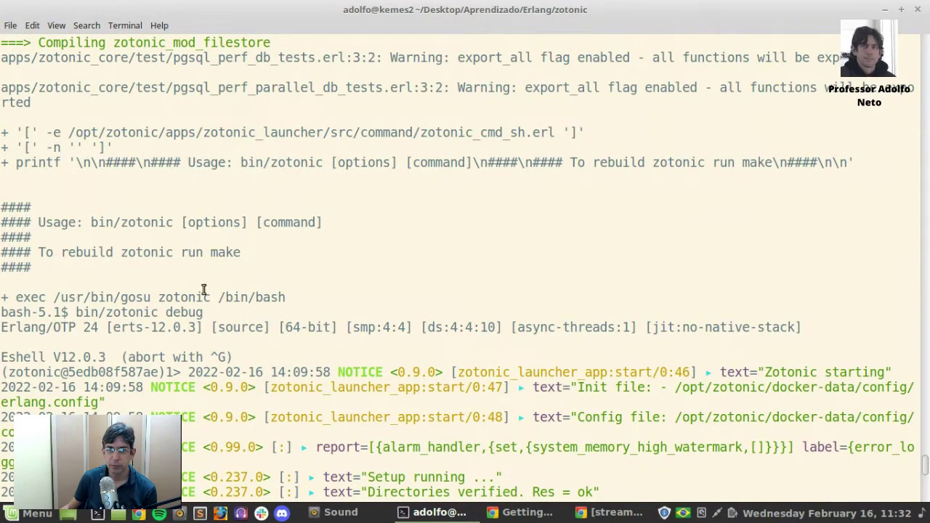
{"action": "scroll", "coordinate": [565, 301], "scroll_direction": "down", "scroll_amount": 2}
{"action": "scroll", "coordinate": [377, 273], "scroll_direction": "up", "scroll_amount": 7}
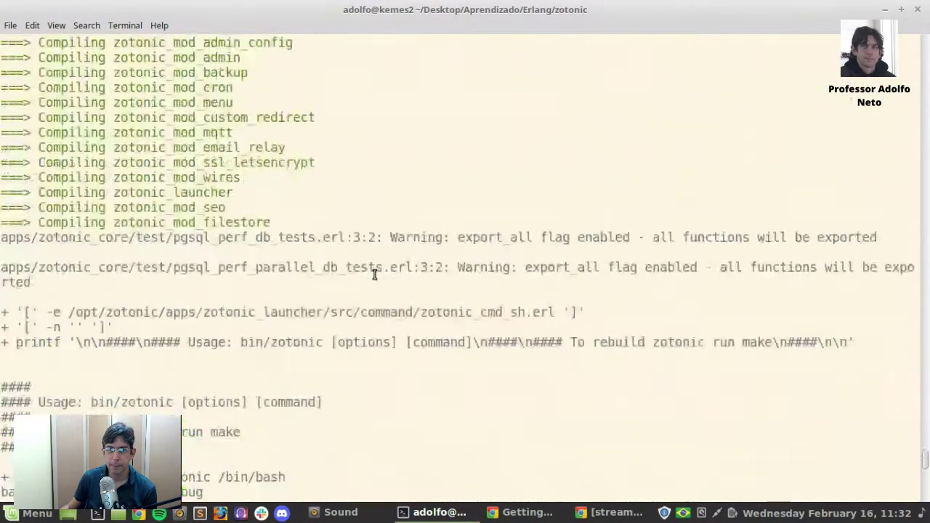
{"action": "scroll", "coordinate": [368, 265], "scroll_direction": "up", "scroll_amount": 10}
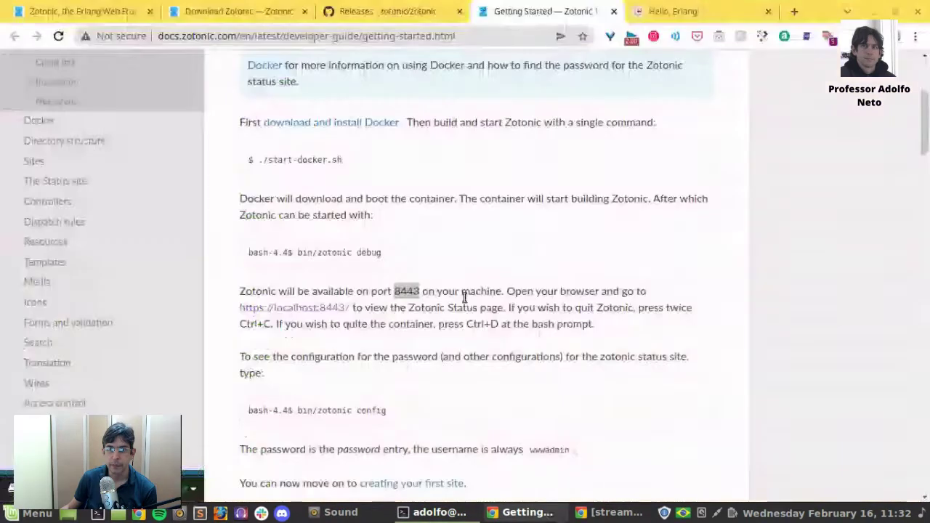
Flip through the Hello, Erlang!, Download Zotonic and zotonic.com home page tabs
{"action": "left_click", "coordinate": [666, 11]}
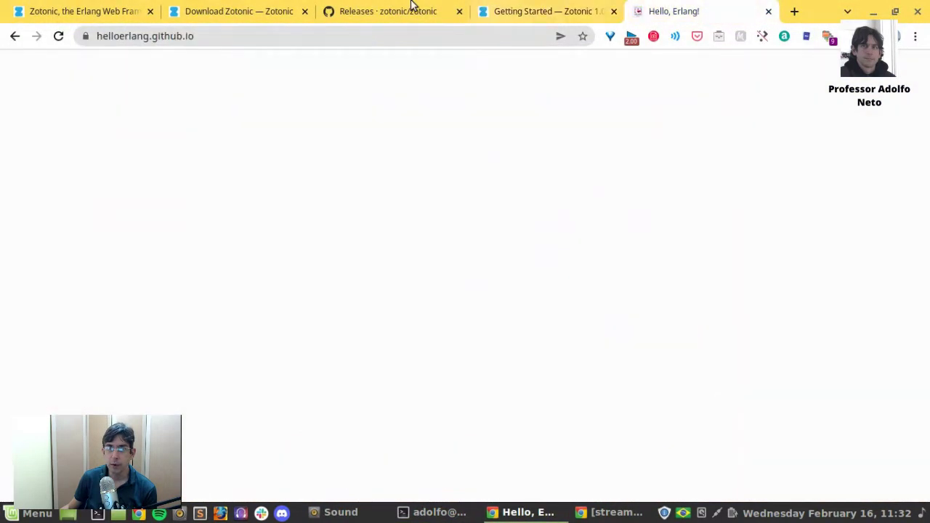
{"action": "left_click", "coordinate": [251, 18]}
{"action": "left_click", "coordinate": [104, 11]}
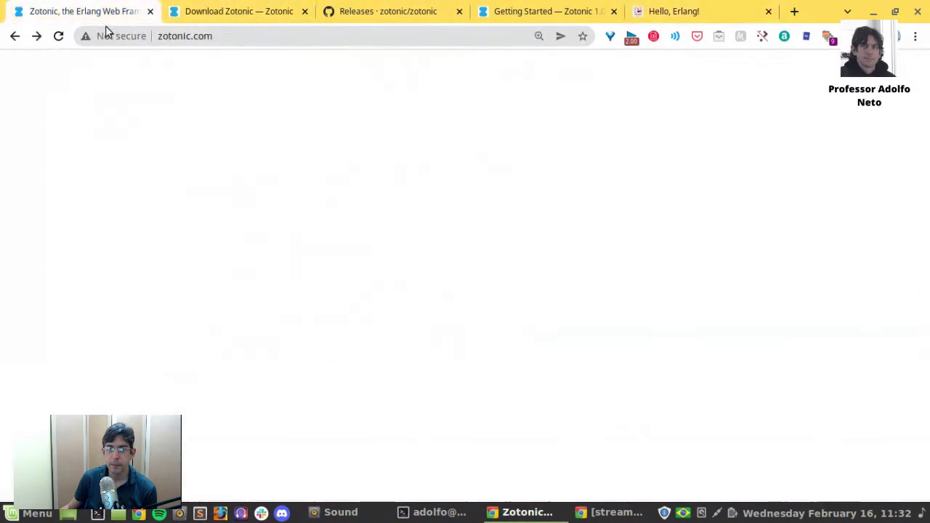
{"action": "scroll", "coordinate": [285, 288], "scroll_direction": "down", "scroll_amount": 1}
{"action": "scroll", "coordinate": [251, 315], "scroll_direction": "down", "scroll_amount": 1}
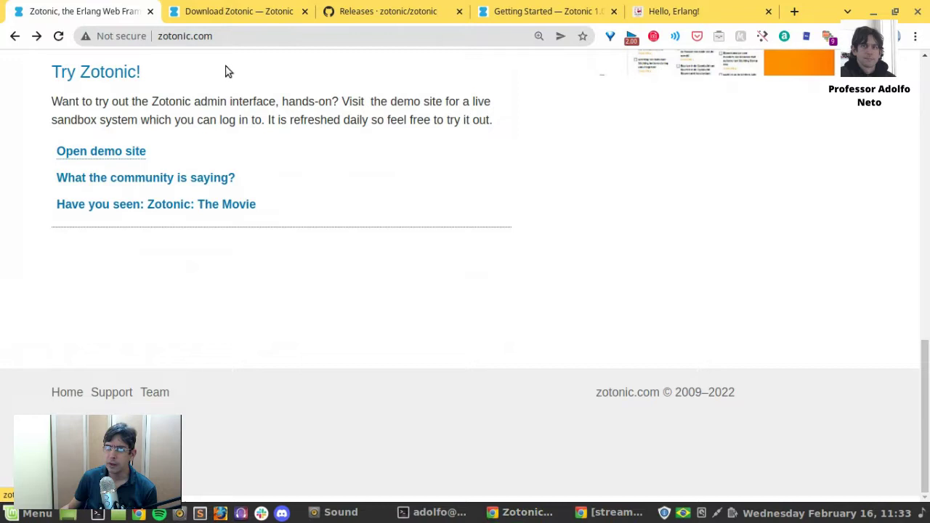
Open the demo site in its own maximized browser window
{"action": "left_click", "coordinate": [101, 151]}
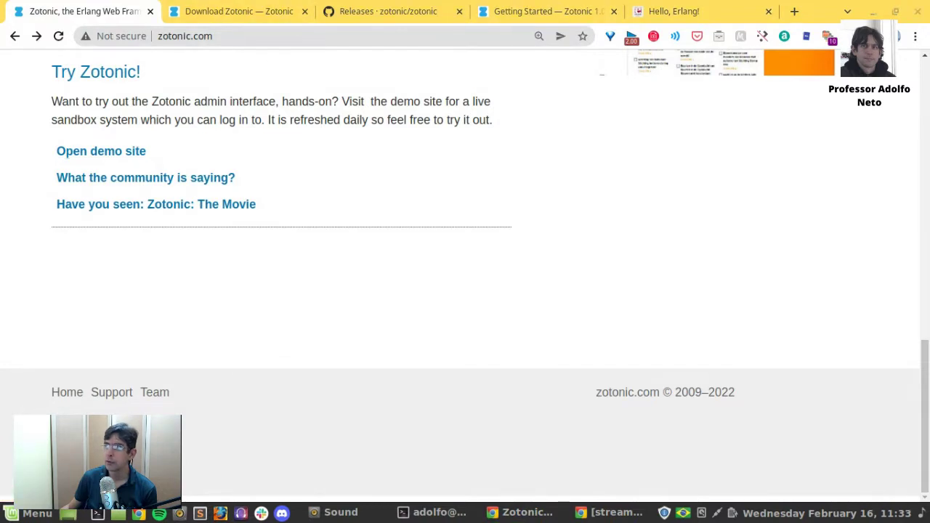
{"action": "left_click_drag", "start_coordinate": [240, 11], "coordinate": [406, 61]}
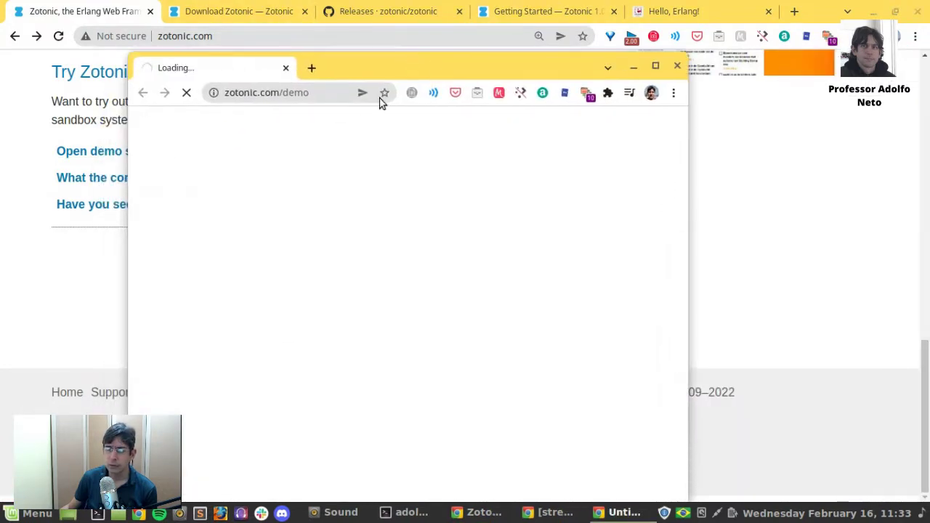
{"action": "left_click", "coordinate": [655, 68]}
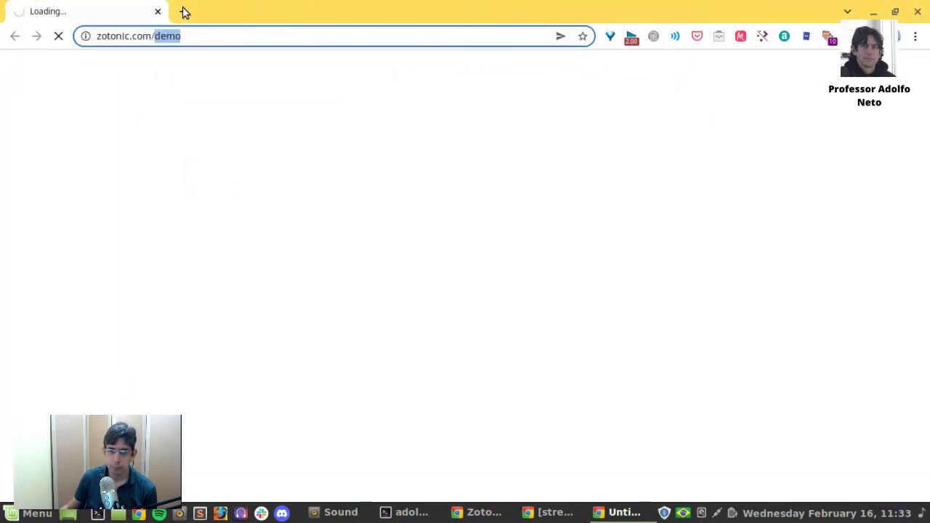
Load zotonic.com in a fresh tab
{"action": "left_click", "coordinate": [184, 11]}
{"action": "type", "text": "zo"}
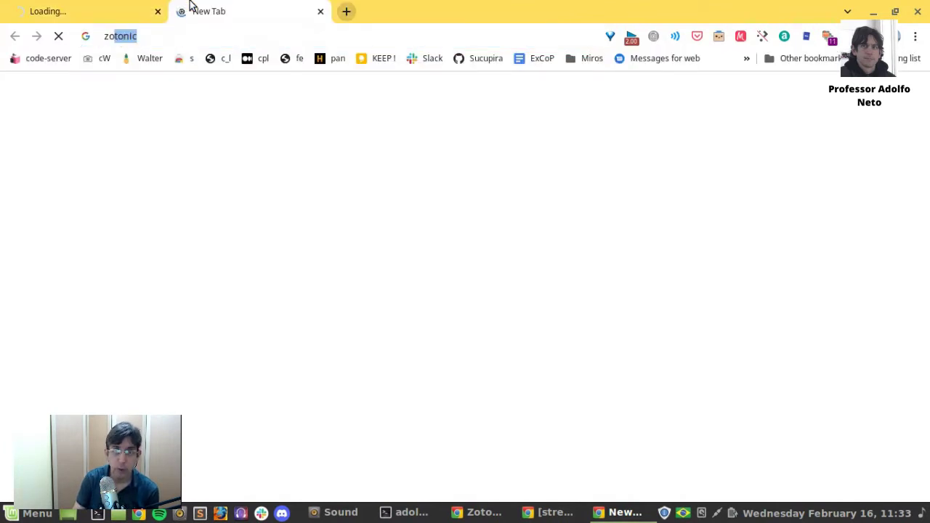
{"action": "type", "text": "tonic"}
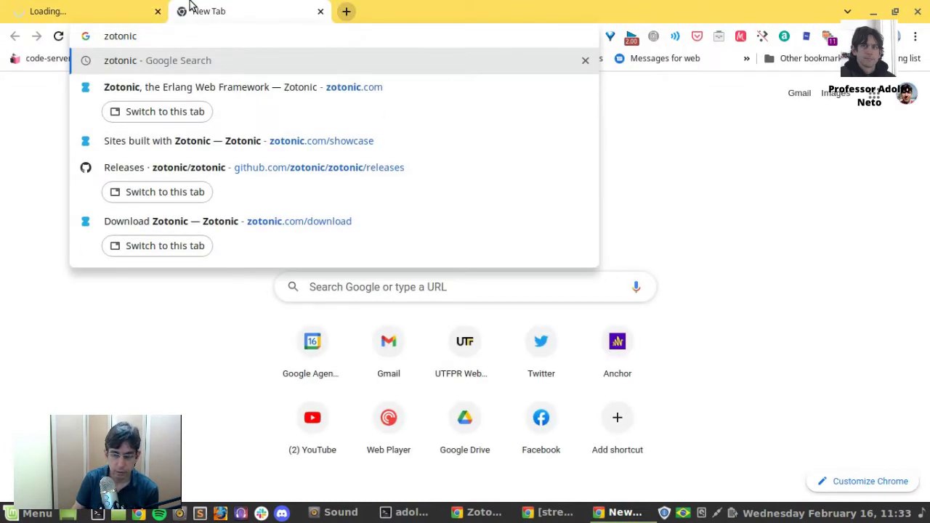
{"action": "type", "text": ".com"}
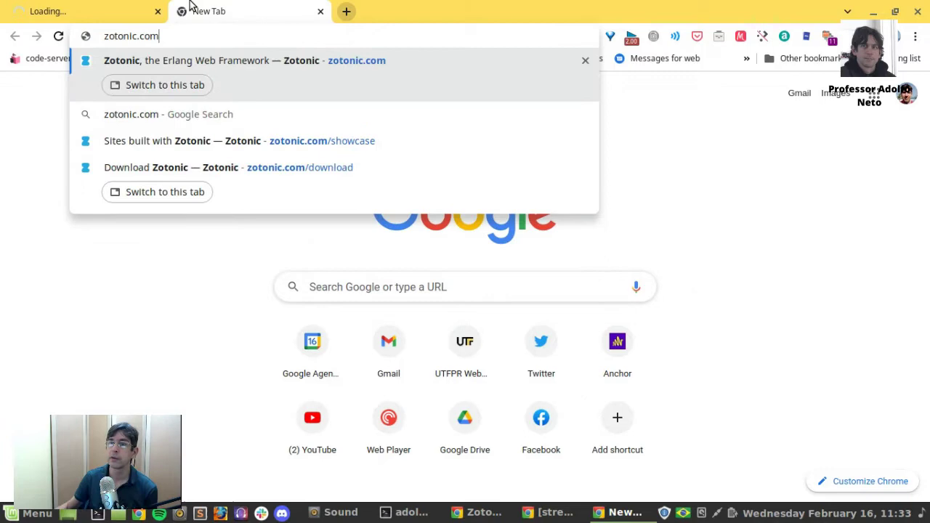
{"action": "key", "text": "Return"}
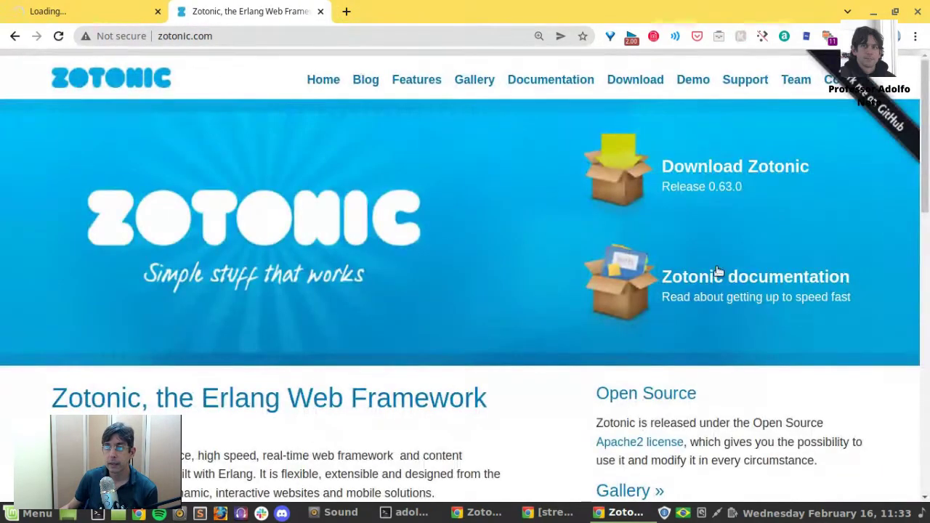
Scroll the home page and open the Gallery link in a background tab
{"action": "scroll", "coordinate": [712, 275], "scroll_direction": "down", "scroll_amount": 3}
{"action": "scroll", "coordinate": [621, 270], "scroll_direction": "down", "scroll_amount": 2}
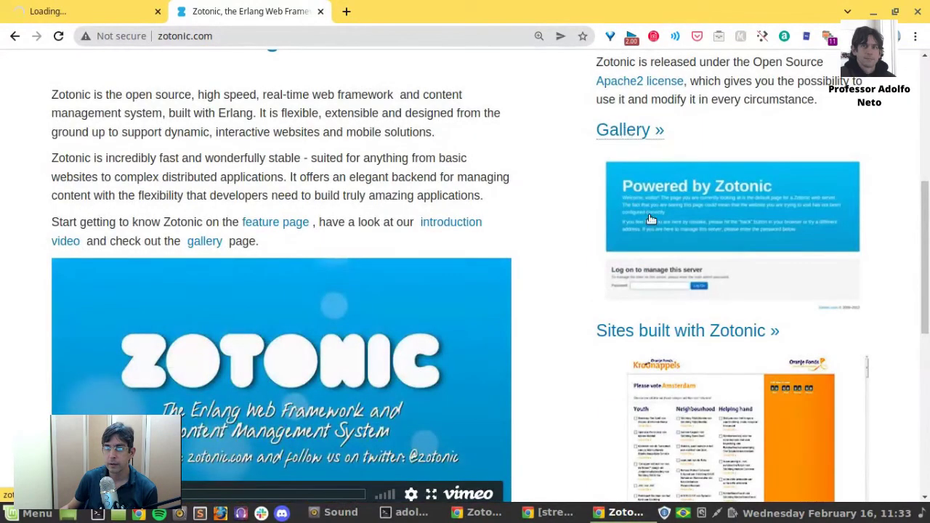
{"action": "middle_click", "coordinate": [652, 332]}
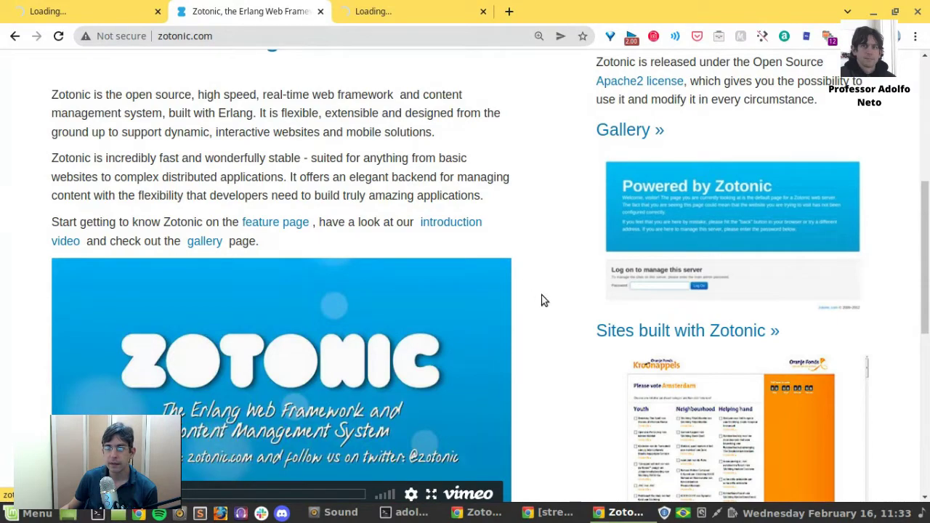
Scroll back and forth through the rest of the zotonic.com home page
{"action": "scroll", "coordinate": [541, 300], "scroll_direction": "down", "scroll_amount": 7}
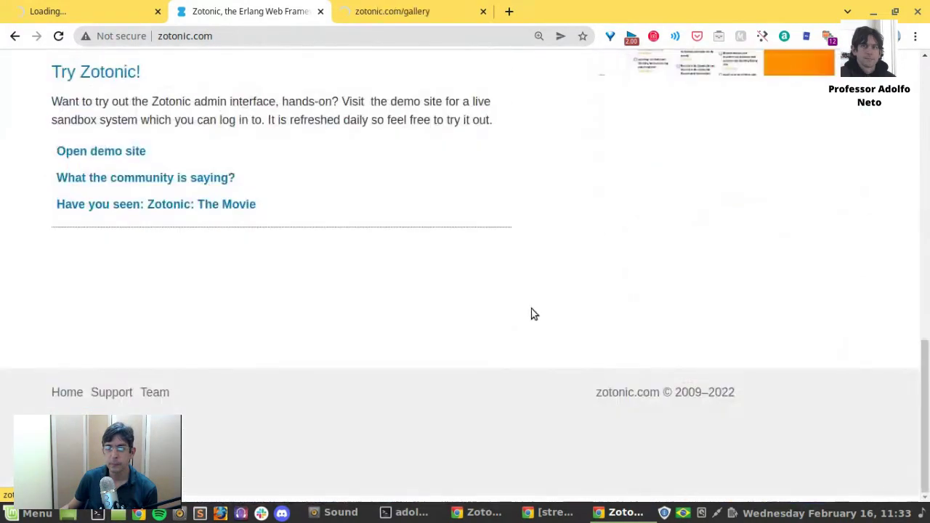
{"action": "scroll", "coordinate": [639, 349], "scroll_direction": "up", "scroll_amount": 4}
{"action": "scroll", "coordinate": [599, 312], "scroll_direction": "up", "scroll_amount": 4}
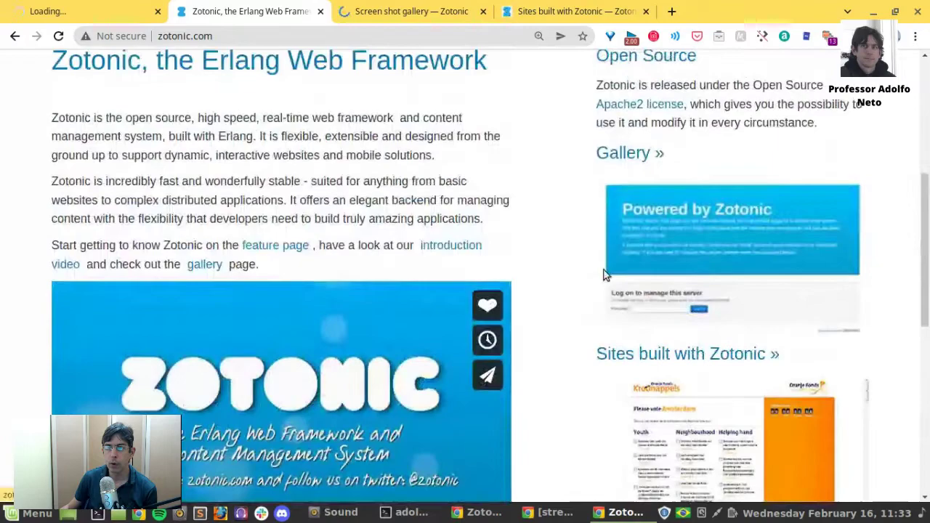
{"action": "scroll", "coordinate": [610, 290], "scroll_direction": "down", "scroll_amount": 2}
{"action": "scroll", "coordinate": [632, 345], "scroll_direction": "down", "scroll_amount": 5}
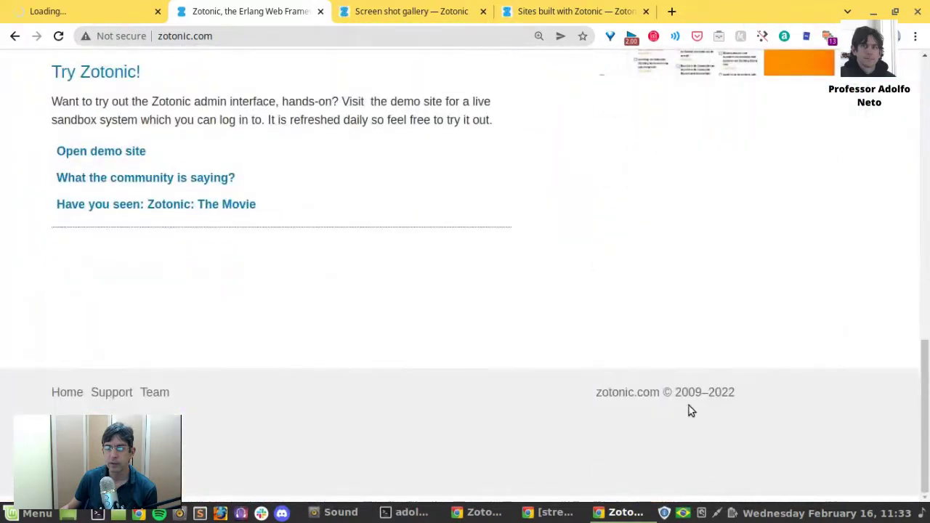
{"action": "scroll", "coordinate": [550, 356], "scroll_direction": "up", "scroll_amount": 12}
{"action": "scroll", "coordinate": [467, 284], "scroll_direction": "down", "scroll_amount": 9}
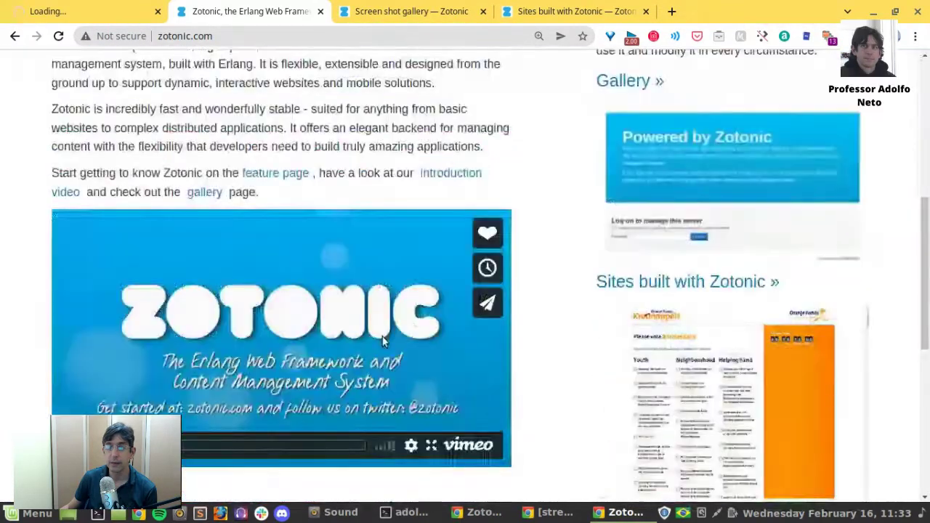
{"action": "scroll", "coordinate": [167, 405], "scroll_direction": "down", "scroll_amount": 3}
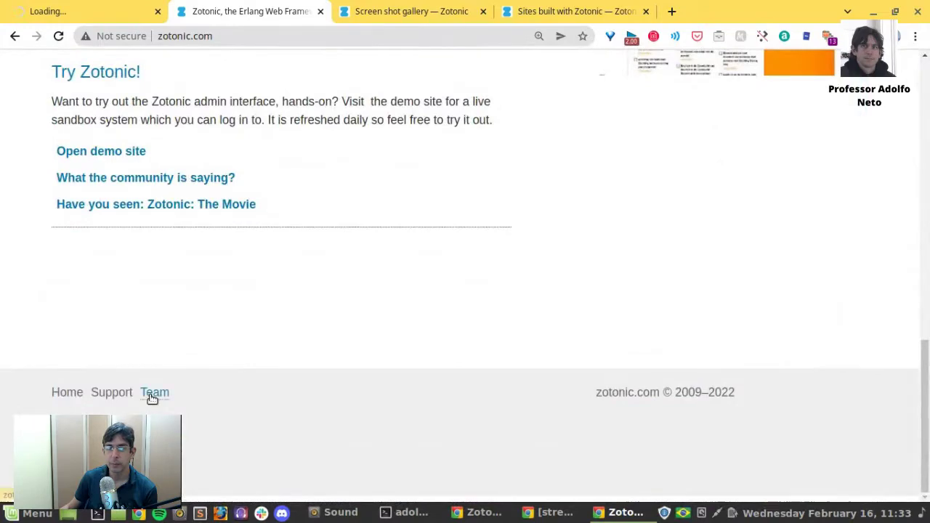
Open the footer's Our Team page, scroll through the team members, then close its tab
{"action": "left_click", "coordinate": [152, 395]}
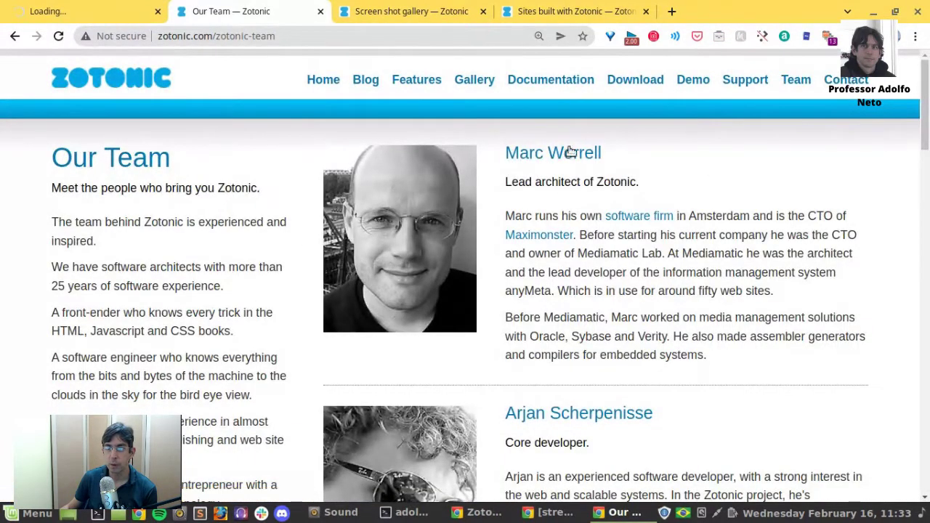
{"action": "scroll", "coordinate": [653, 189], "scroll_direction": "down", "scroll_amount": 3}
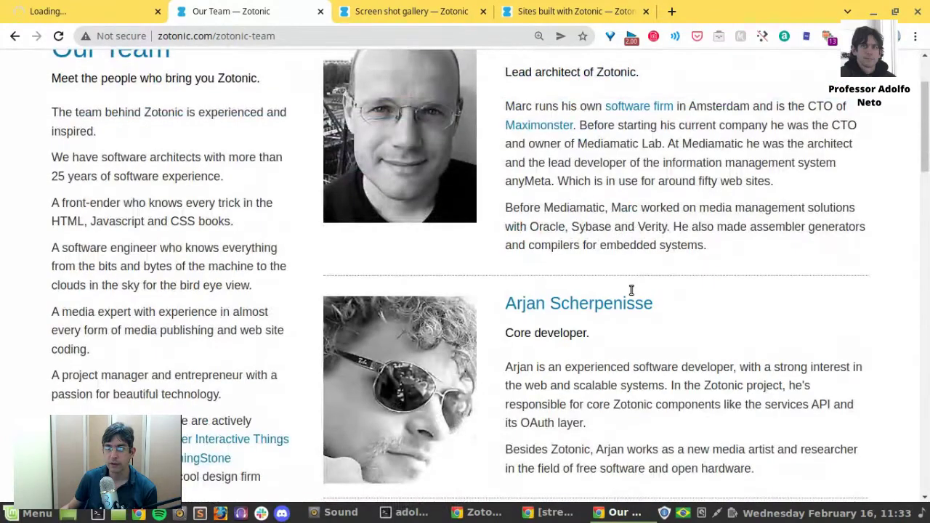
{"action": "scroll", "coordinate": [624, 283], "scroll_direction": "down", "scroll_amount": 3}
{"action": "scroll", "coordinate": [651, 221], "scroll_direction": "down", "scroll_amount": 2}
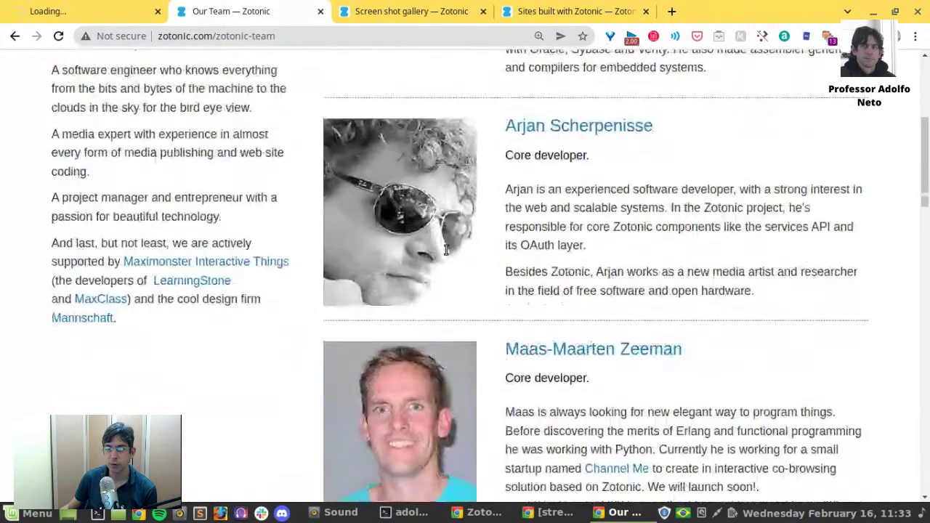
{"action": "scroll", "coordinate": [509, 240], "scroll_direction": "down", "scroll_amount": 4}
{"action": "scroll", "coordinate": [607, 257], "scroll_direction": "down", "scroll_amount": 20}
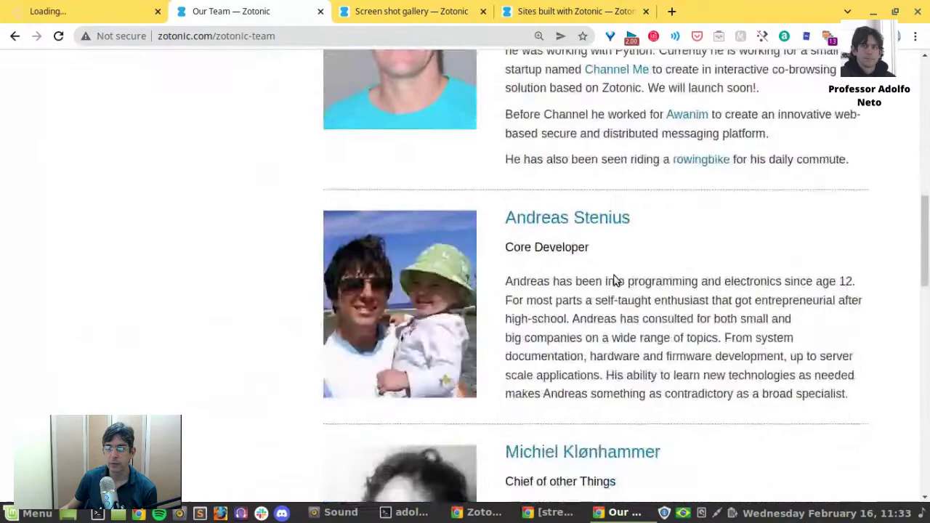
{"action": "scroll", "coordinate": [632, 317], "scroll_direction": "down", "scroll_amount": 3}
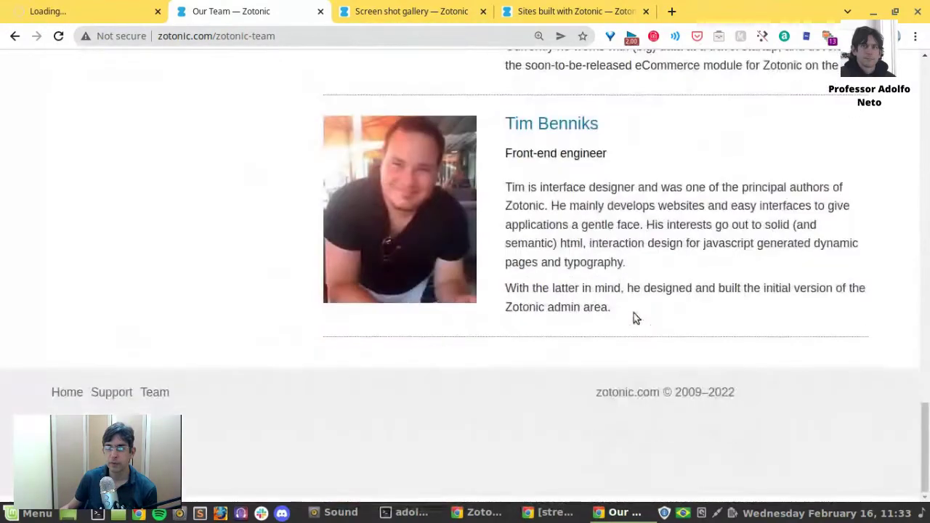
{"action": "scroll", "coordinate": [432, 85], "scroll_direction": "up", "scroll_amount": 8}
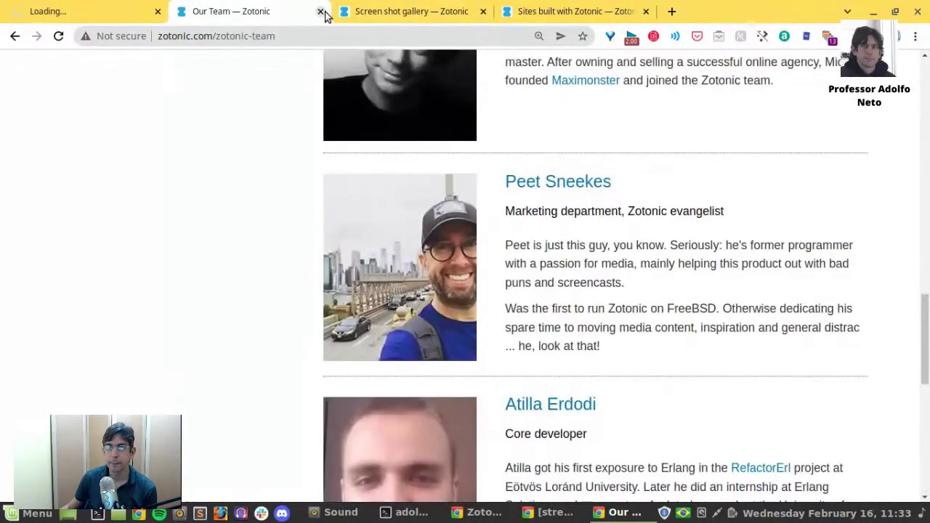
{"action": "left_click", "coordinate": [320, 11]}
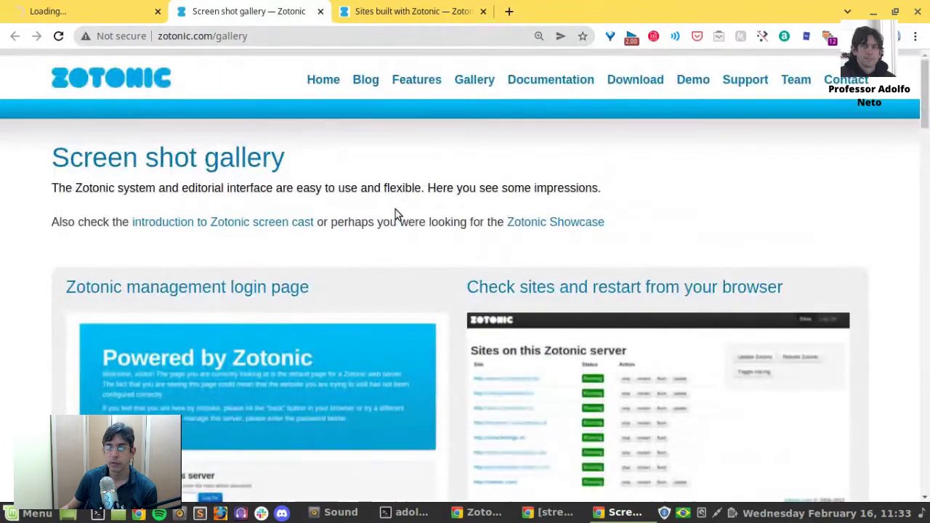
Scroll the screenshot gallery and enlarge the Admin edit page screenshot
{"action": "scroll", "coordinate": [361, 331], "scroll_direction": "down", "scroll_amount": 3}
{"action": "scroll", "coordinate": [181, 240], "scroll_direction": "up", "scroll_amount": 2}
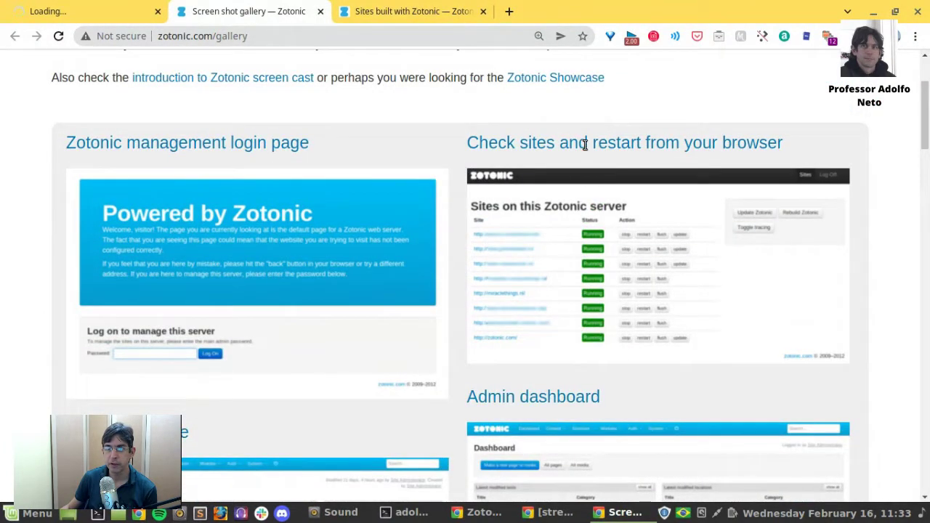
{"action": "scroll", "coordinate": [353, 264], "scroll_direction": "down", "scroll_amount": 5}
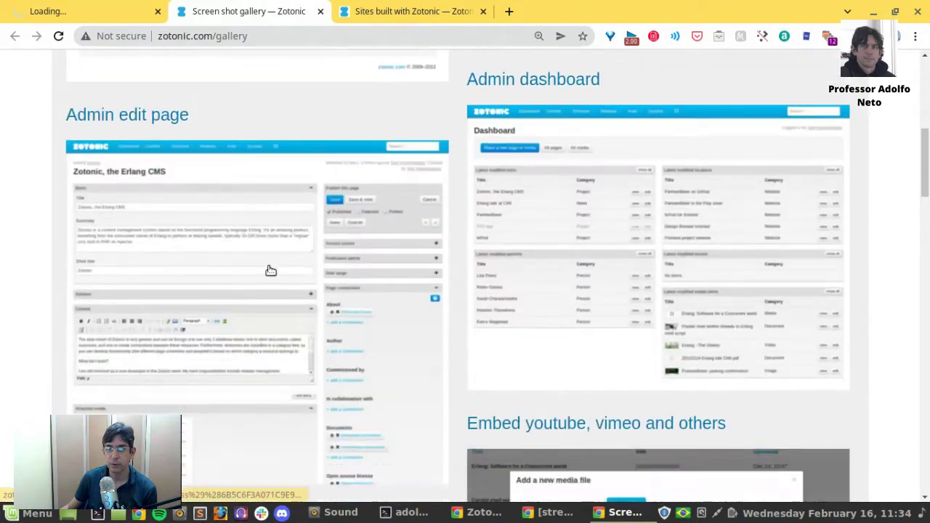
{"action": "scroll", "coordinate": [574, 205], "scroll_direction": "down", "scroll_amount": 6}
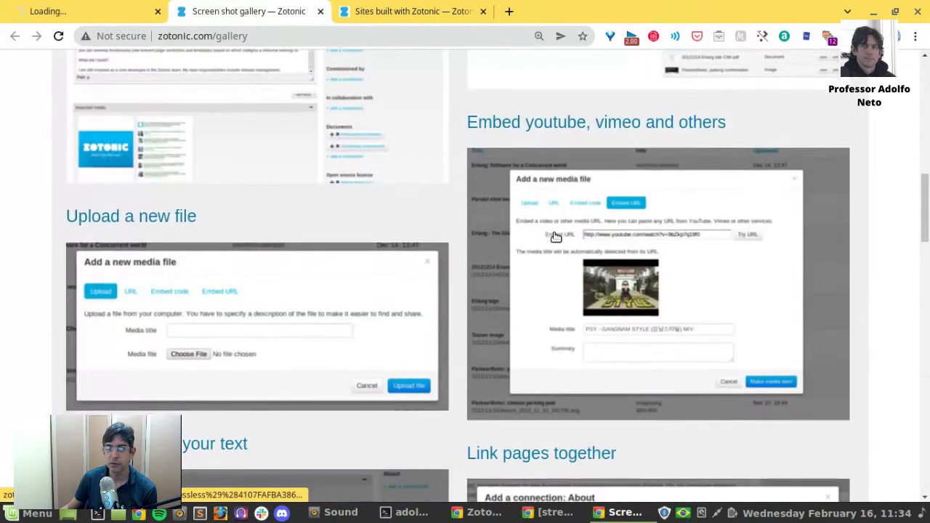
{"action": "scroll", "coordinate": [284, 213], "scroll_direction": "up", "scroll_amount": 4}
{"action": "scroll", "coordinate": [231, 245], "scroll_direction": "up", "scroll_amount": 3}
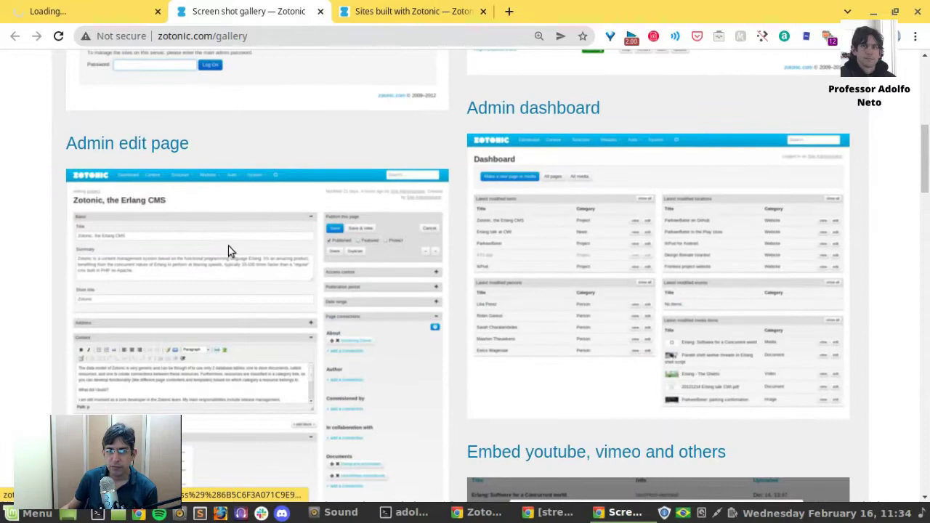
{"action": "left_click", "coordinate": [229, 247]}
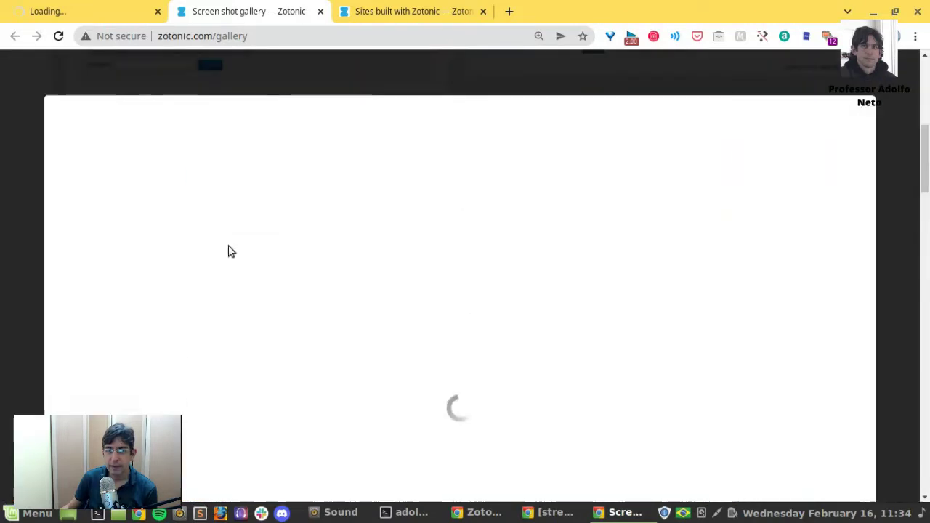
Look over the enlarged Admin edit page screenshot, then close the lightbox
{"action": "scroll", "coordinate": [480, 268], "scroll_direction": "down", "scroll_amount": 3}
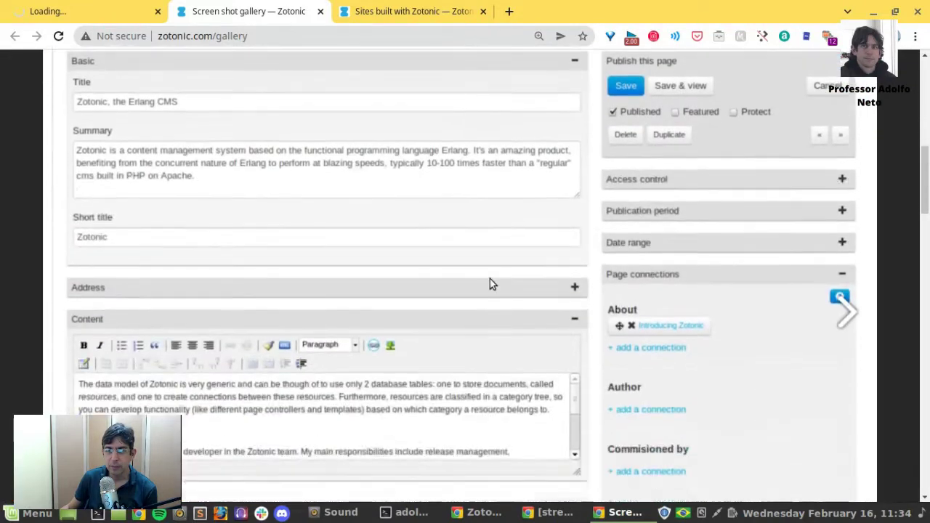
{"action": "scroll", "coordinate": [490, 283], "scroll_direction": "down", "scroll_amount": 3}
{"action": "scroll", "coordinate": [440, 332], "scroll_direction": "down", "scroll_amount": 3}
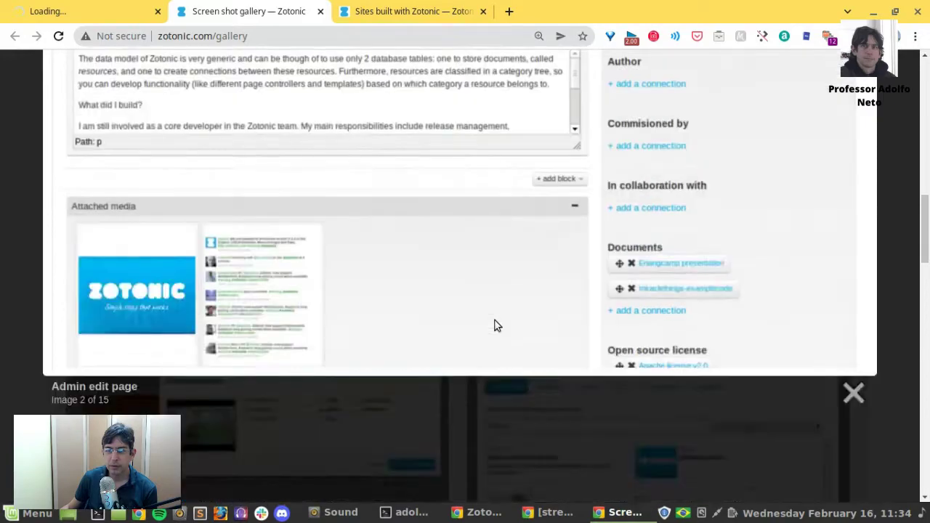
{"action": "scroll", "coordinate": [545, 316], "scroll_direction": "down", "scroll_amount": 3}
{"action": "scroll", "coordinate": [818, 322], "scroll_direction": "up", "scroll_amount": 5}
{"action": "scroll", "coordinate": [852, 294], "scroll_direction": "down", "scroll_amount": 5}
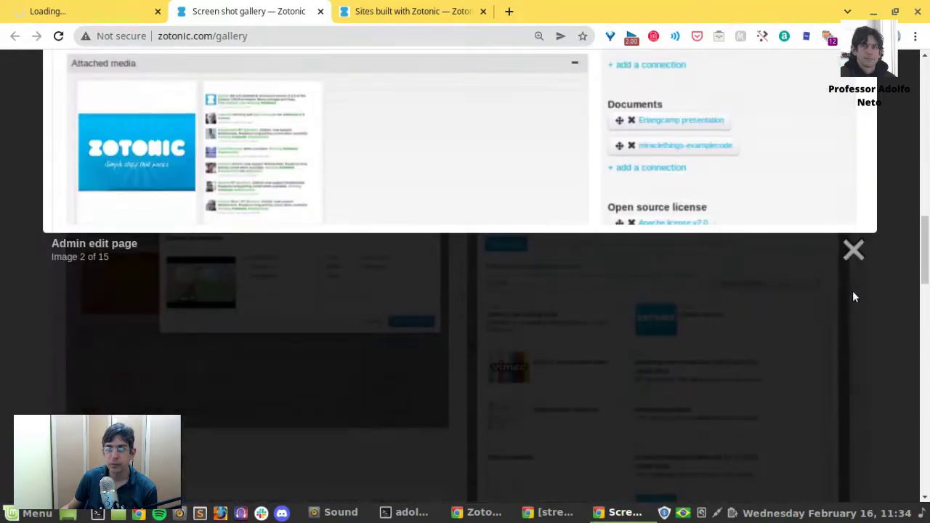
{"action": "left_click", "coordinate": [853, 250]}
Switch to the Sites built with Zotonic showcase
{"action": "scroll", "coordinate": [441, 242], "scroll_direction": "down", "scroll_amount": 5}
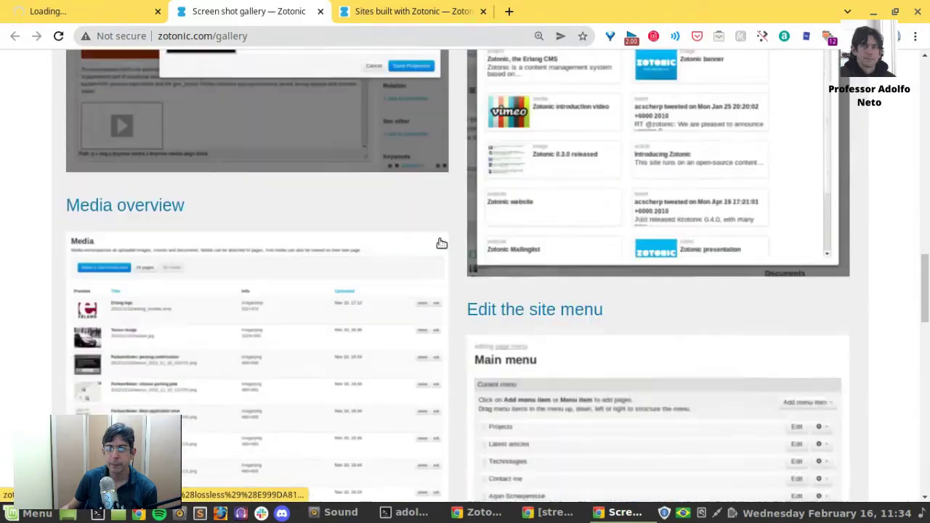
{"action": "scroll", "coordinate": [450, 225], "scroll_direction": "down", "scroll_amount": 12}
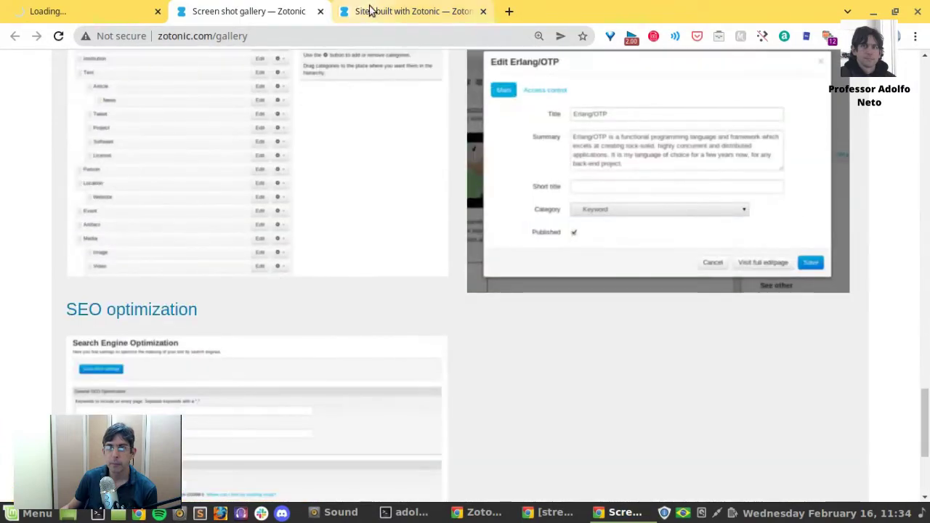
{"action": "left_click", "coordinate": [436, 10]}
Close the unreachable womenonwaves.org tab
{"action": "scroll", "coordinate": [454, 182], "scroll_direction": "down", "scroll_amount": 5}
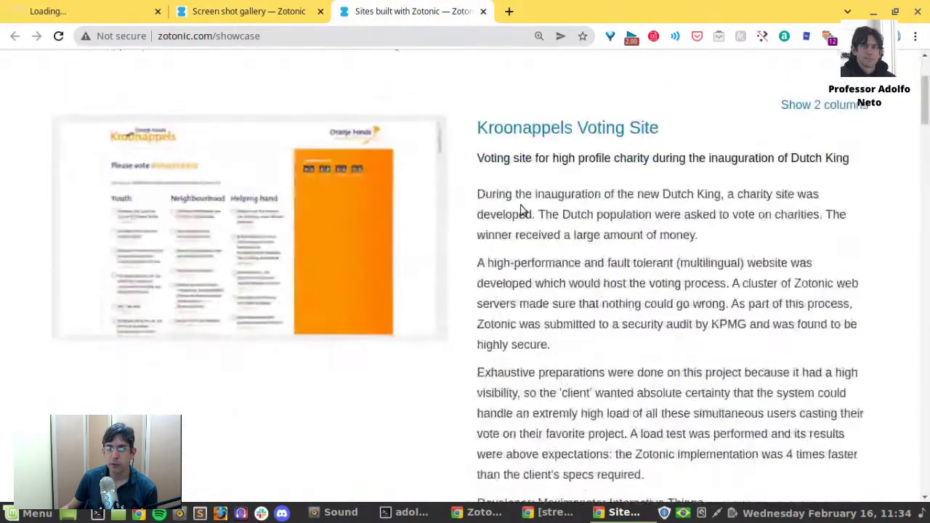
{"action": "scroll", "coordinate": [519, 221], "scroll_direction": "down", "scroll_amount": 2}
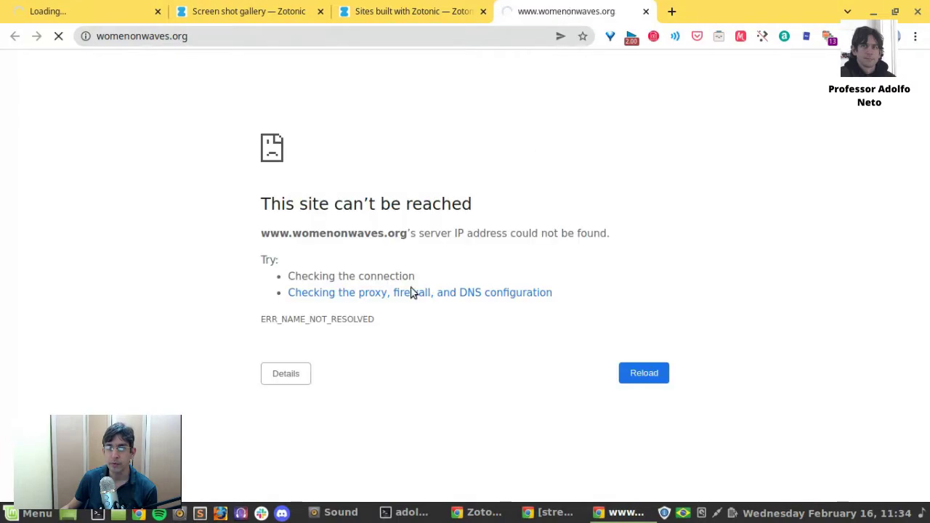
{"action": "left_click", "coordinate": [645, 13]}
Scroll the showcase to Women on Web and open its site in a new tab
{"action": "scroll", "coordinate": [599, 211], "scroll_direction": "down", "scroll_amount": 5}
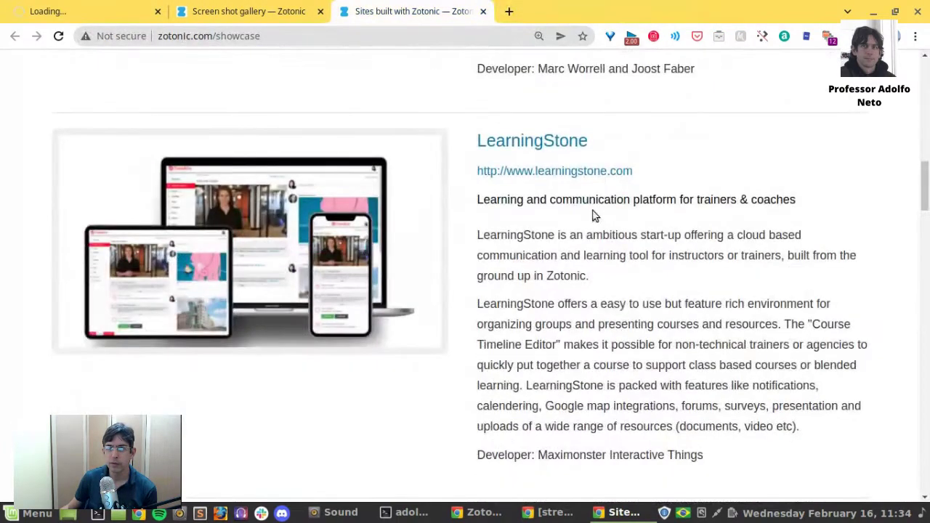
{"action": "scroll", "coordinate": [593, 215], "scroll_direction": "down", "scroll_amount": 8}
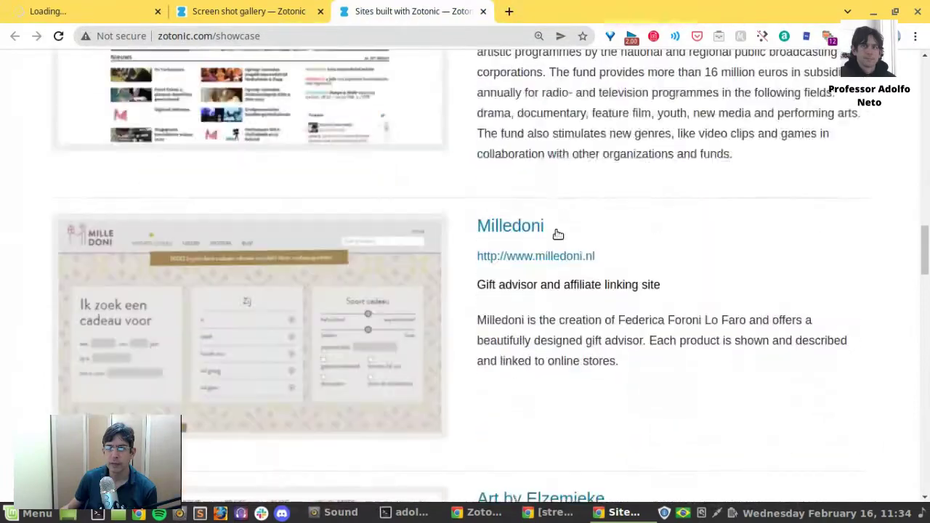
{"action": "scroll", "coordinate": [558, 234], "scroll_direction": "down", "scroll_amount": 8}
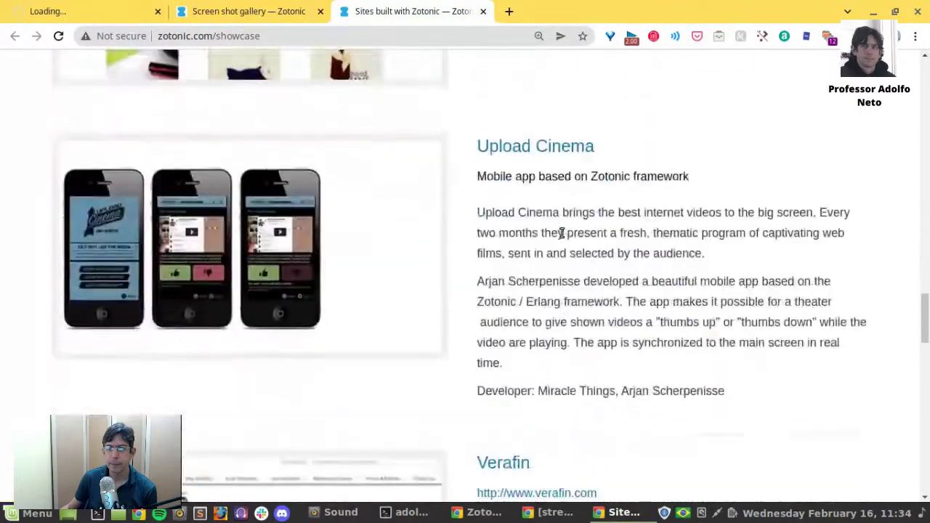
{"action": "scroll", "coordinate": [561, 233], "scroll_direction": "down", "scroll_amount": 8}
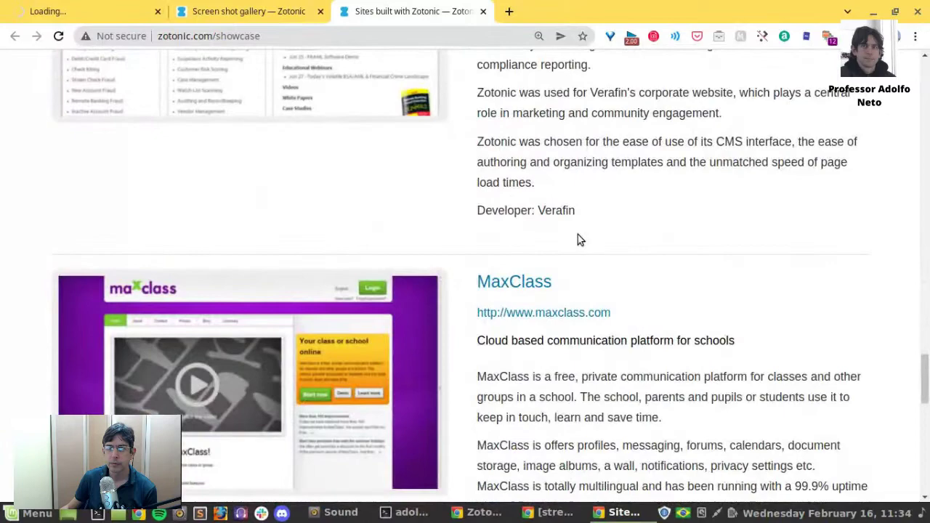
{"action": "scroll", "coordinate": [578, 234], "scroll_direction": "down", "scroll_amount": 10}
{"action": "scroll", "coordinate": [576, 236], "scroll_direction": "up", "scroll_amount": 1}
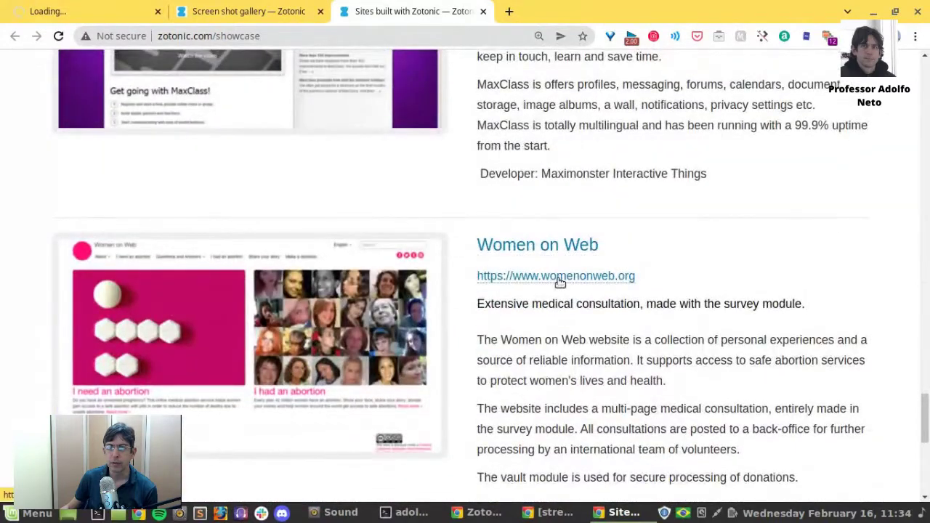
{"action": "middle_click", "coordinate": [559, 282]}
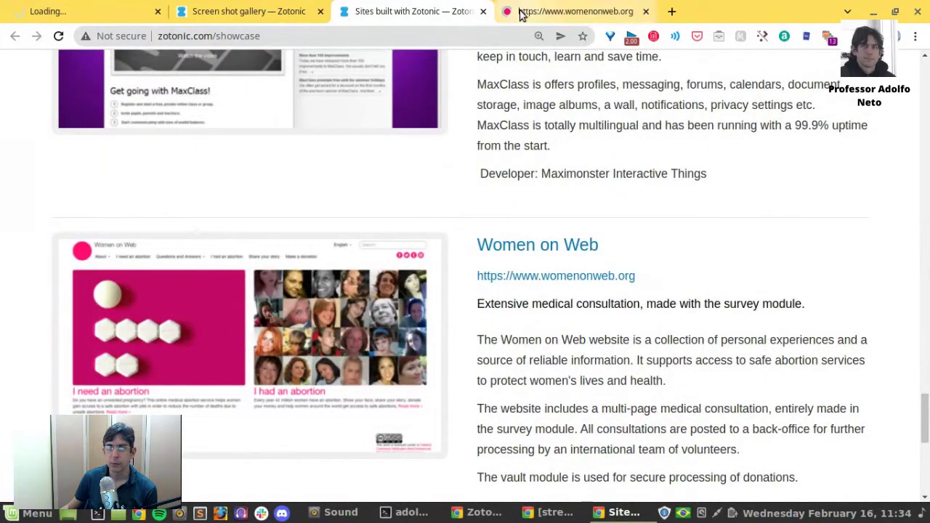
Browse the Women on Web site, then close its tab
{"action": "left_click", "coordinate": [520, 12]}
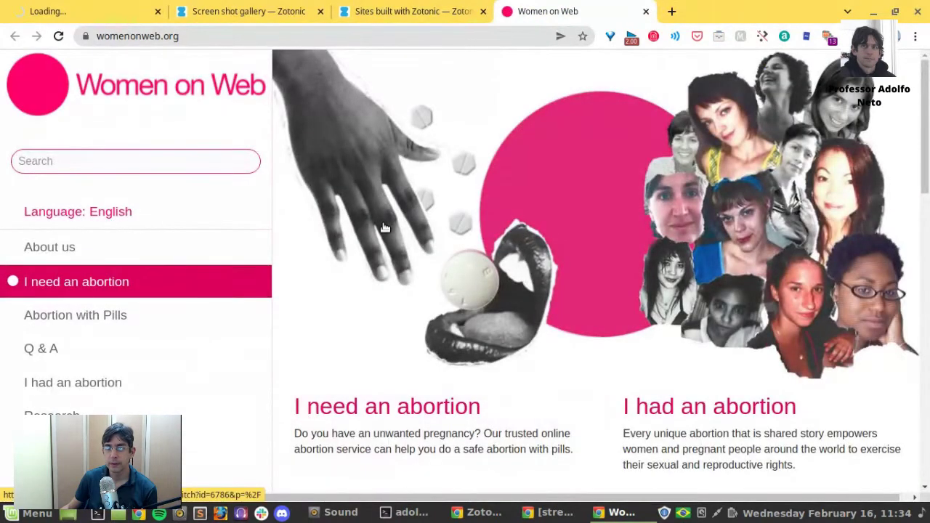
{"action": "scroll", "coordinate": [413, 320], "scroll_direction": "down", "scroll_amount": 4}
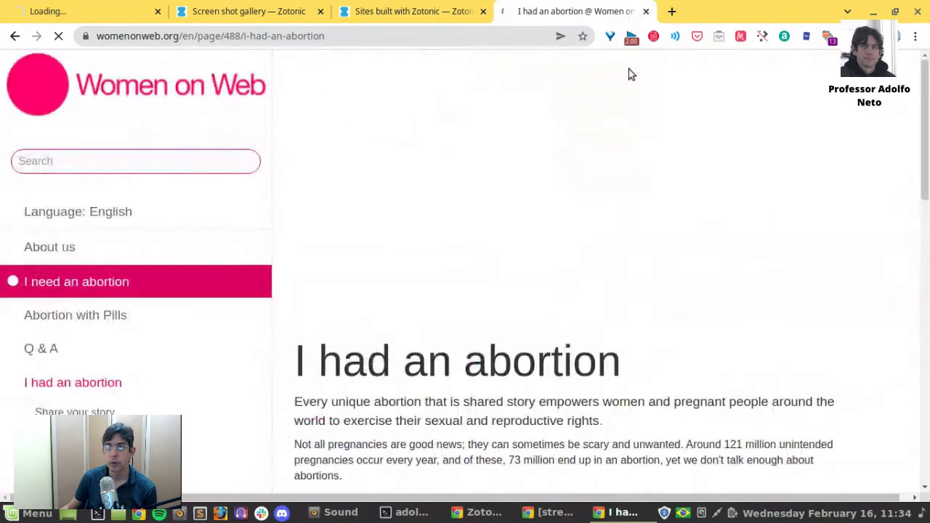
{"action": "left_click", "coordinate": [646, 12]}
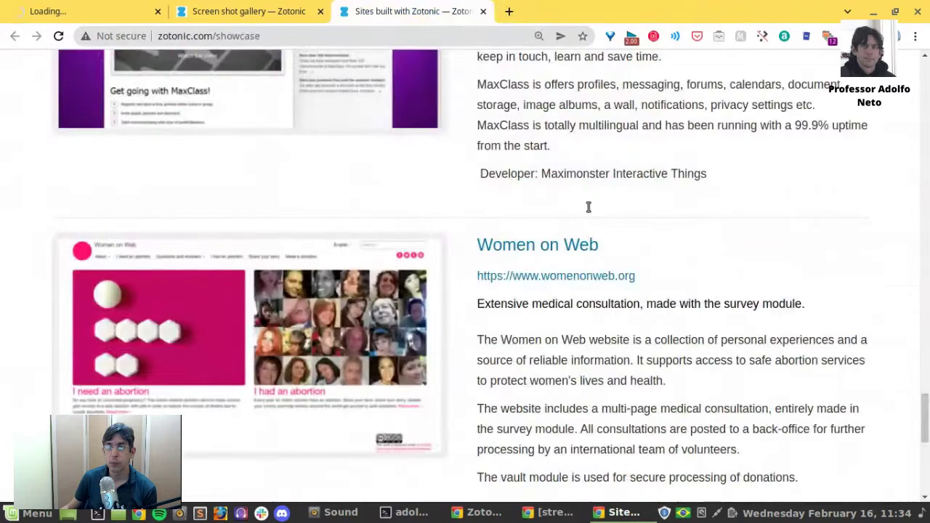
Open the Verafin site from the showcase, view it, and close it
{"action": "scroll", "coordinate": [608, 263], "scroll_direction": "down", "scroll_amount": 4}
{"action": "scroll", "coordinate": [595, 241], "scroll_direction": "up", "scroll_amount": 9}
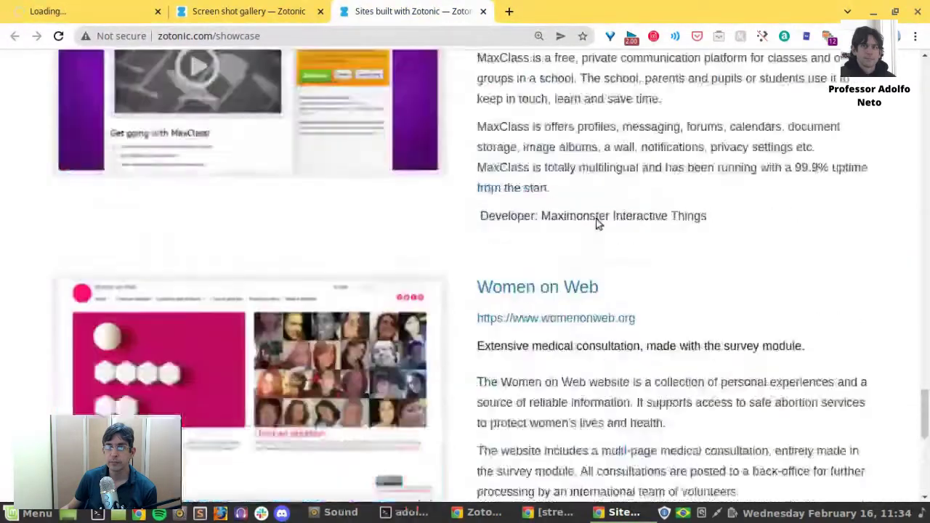
{"action": "scroll", "coordinate": [594, 205], "scroll_direction": "up", "scroll_amount": 10}
{"action": "scroll", "coordinate": [588, 196], "scroll_direction": "down", "scroll_amount": 7}
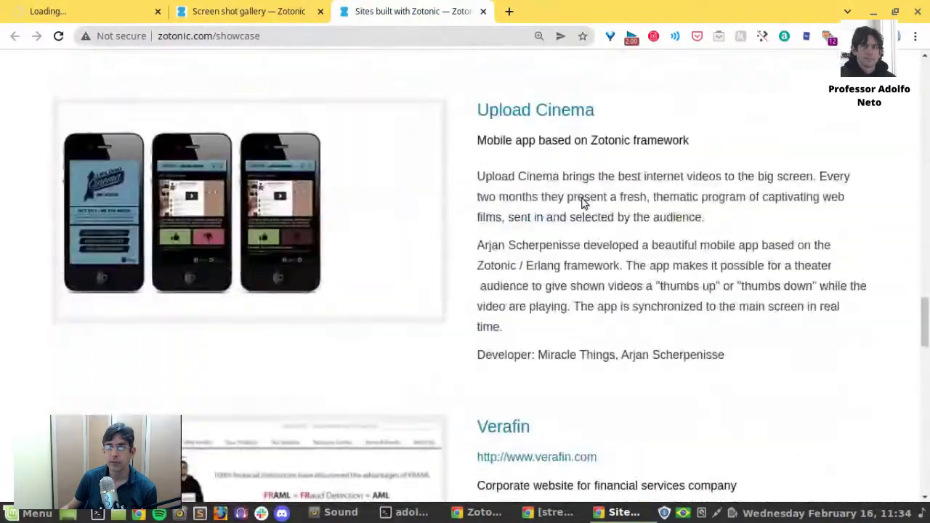
{"action": "scroll", "coordinate": [578, 205], "scroll_direction": "down", "scroll_amount": 2}
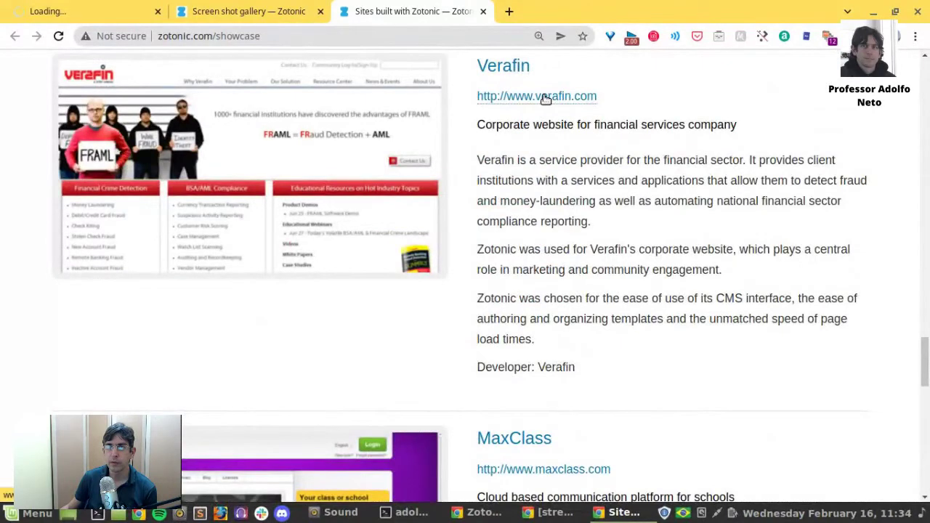
{"action": "scroll", "coordinate": [585, 170], "scroll_direction": "up", "scroll_amount": 11}
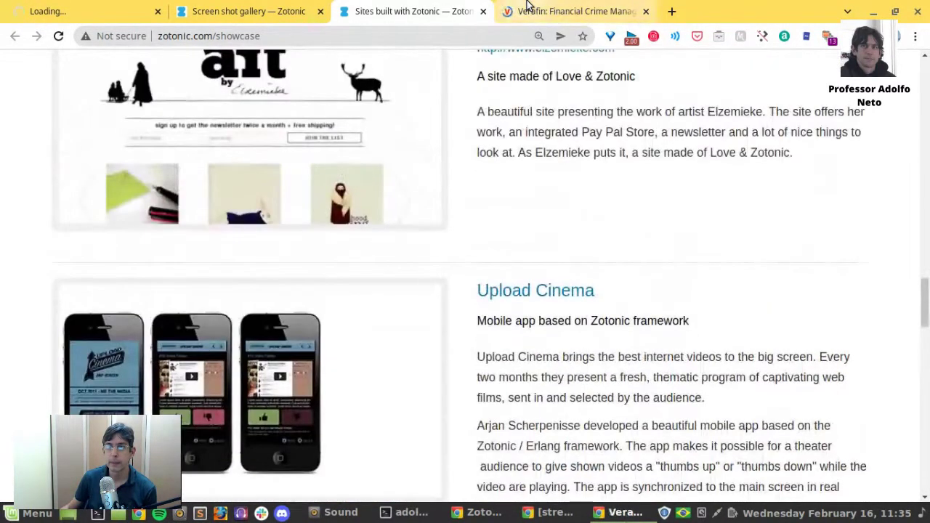
{"action": "left_click", "coordinate": [529, 7]}
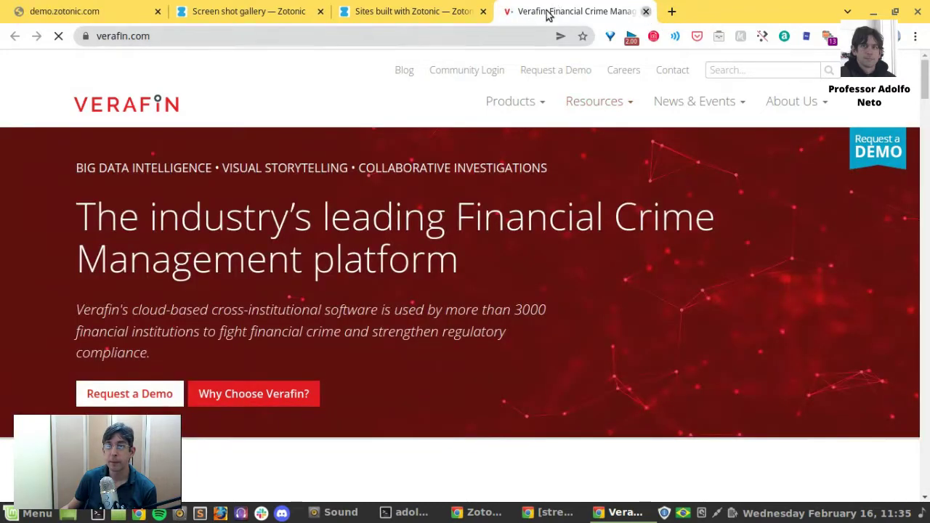
{"action": "key", "text": "ctrl+w"}
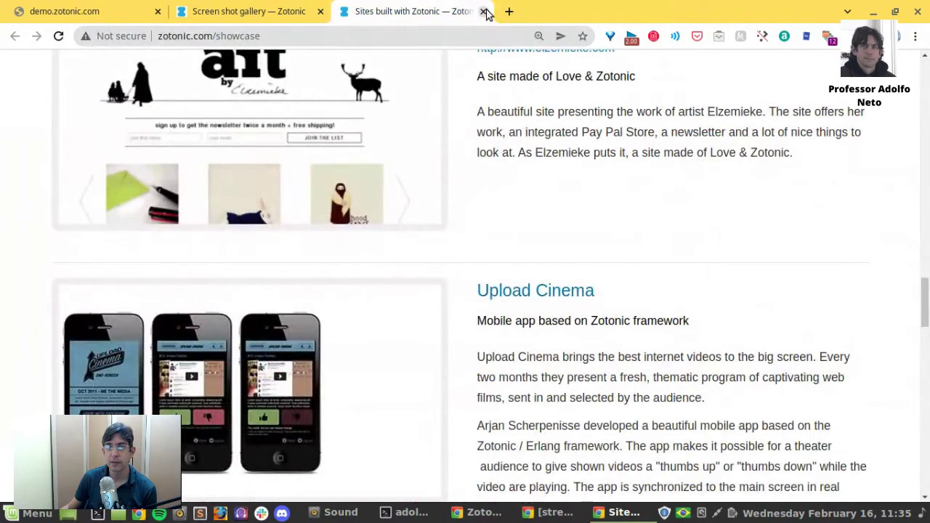
Close the Sites built with Zotonic showcase and the screenshot gallery tabs
{"action": "left_click", "coordinate": [484, 12]}
{"action": "scroll", "coordinate": [493, 249], "scroll_direction": "up", "scroll_amount": 6}
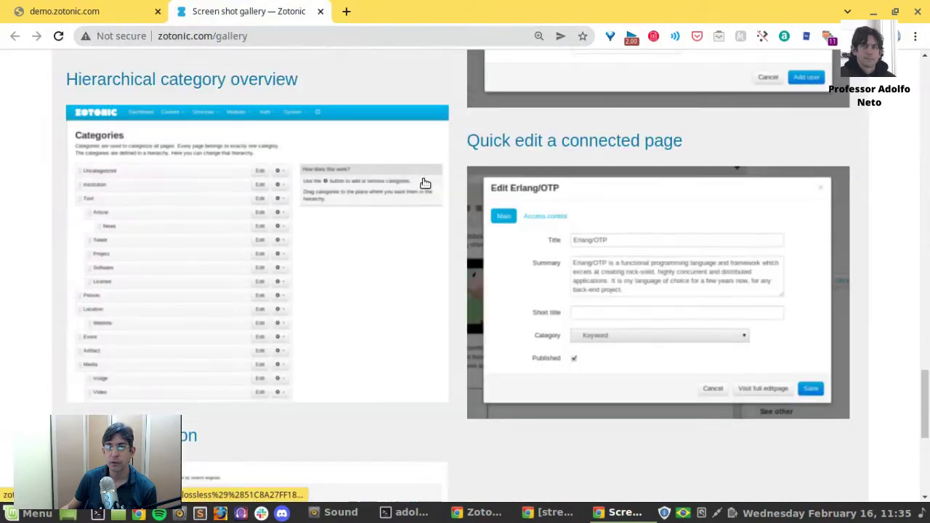
{"action": "key", "text": "ctrl+w"}
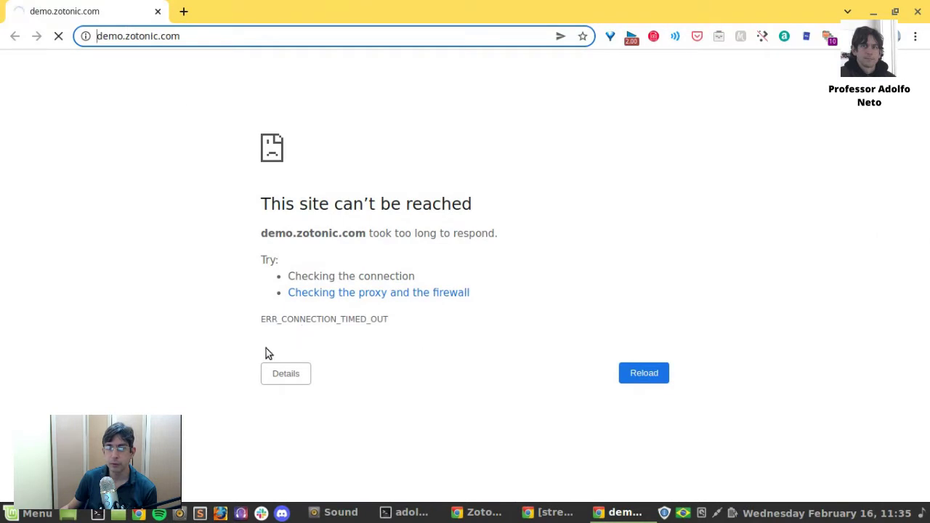
Check the timed-out demo.zotonic.com error details, close that window, and return to the zotonic.com top
{"action": "left_click", "coordinate": [285, 373]}
{"action": "scroll", "coordinate": [417, 329], "scroll_direction": "down", "scroll_amount": 5}
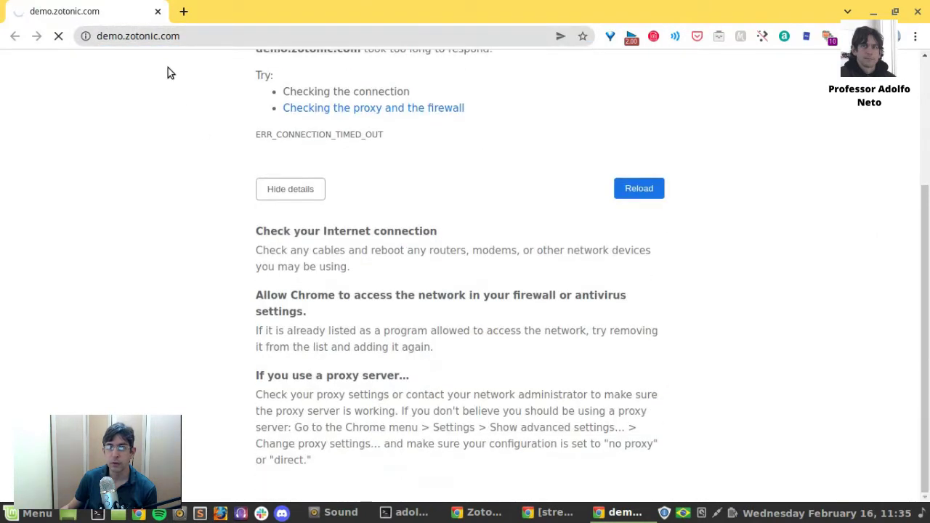
{"action": "key", "text": "ctrl+w"}
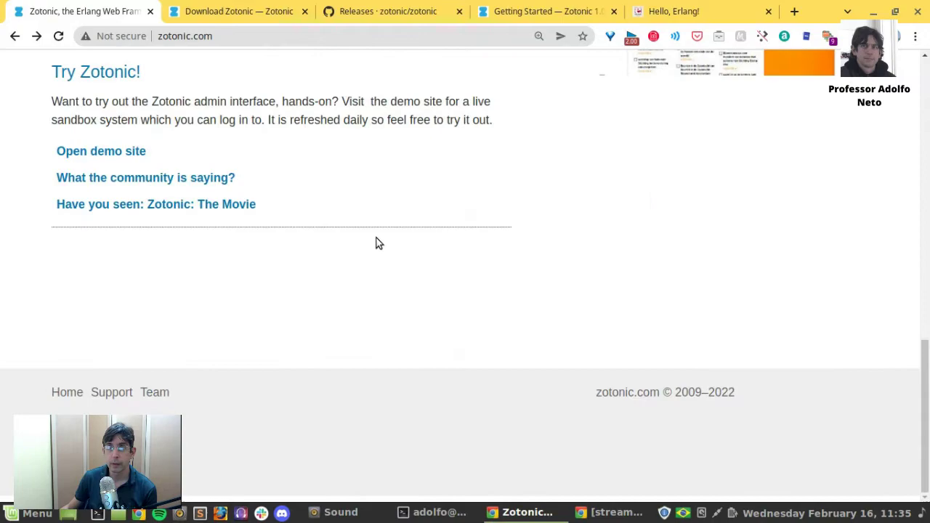
{"action": "scroll", "coordinate": [654, 196], "scroll_direction": "up", "scroll_amount": 15}
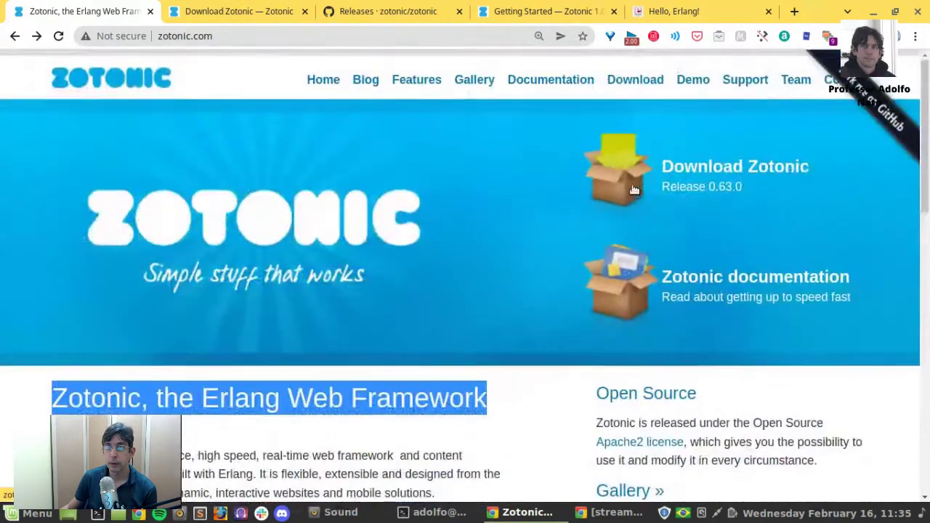
Run 'code .' in a new Terminal tab to open the zotonic folder in VS Code, then return to Chrome
{"action": "left_click", "coordinate": [425, 514]}
{"action": "scroll", "coordinate": [387, 291], "scroll_direction": "down", "scroll_amount": 15}
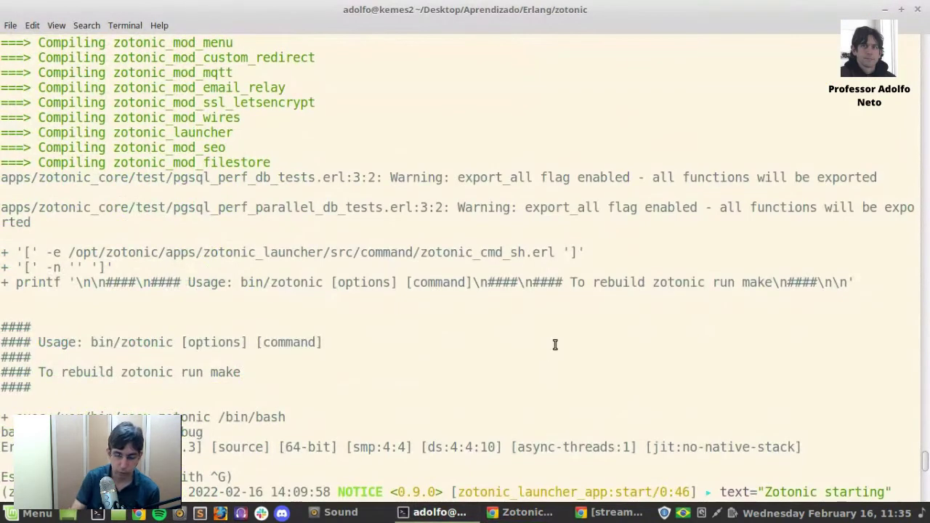
{"action": "key", "text": "ctrl+shift+t"}
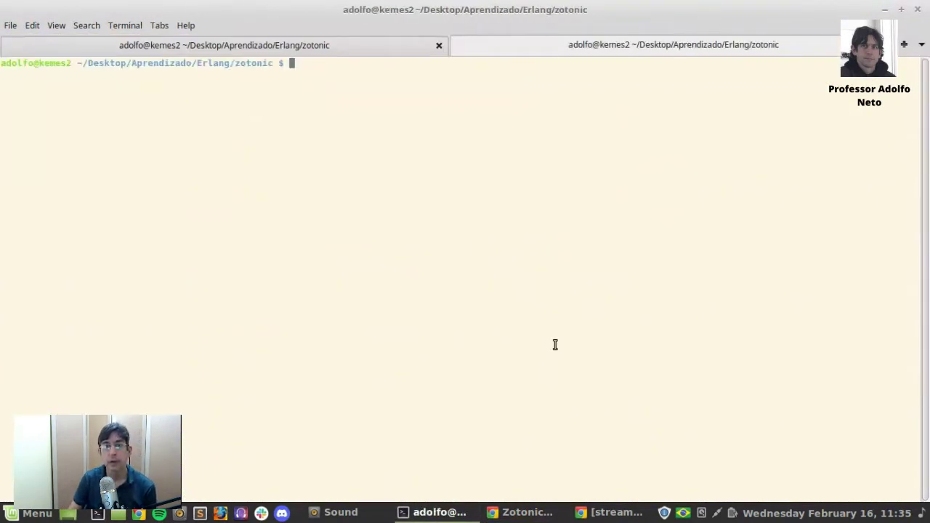
{"action": "type", "text": "code "}
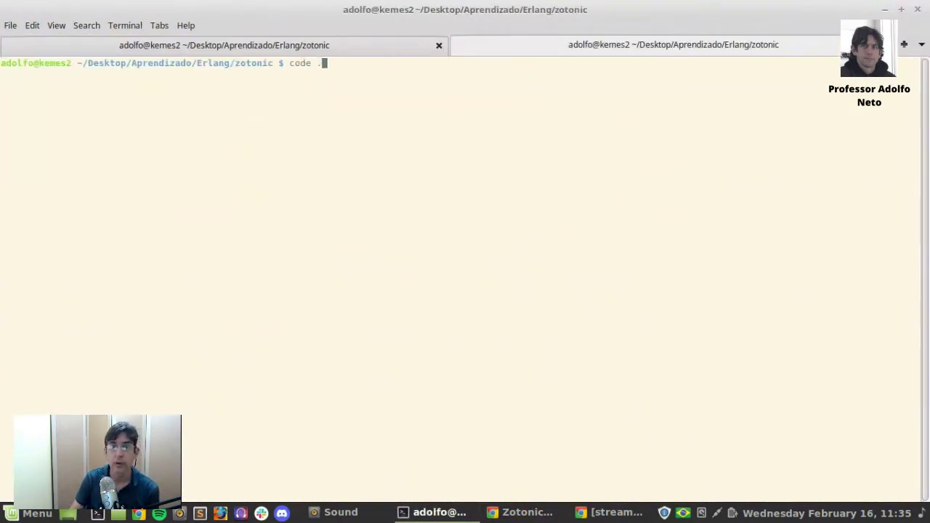
{"action": "type", "text": "."}
{"action": "key", "text": "ctrl+plus"}
{"action": "key", "text": "ctrl+plus"}
{"action": "key", "text": "Return"}
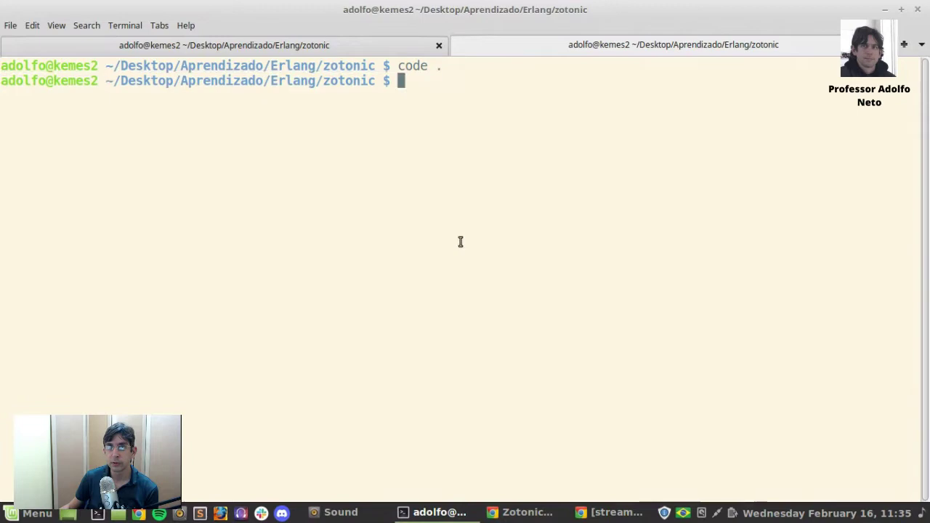
{"action": "left_click", "coordinate": [520, 512]}
{"action": "left_click", "coordinate": [376, 8]}
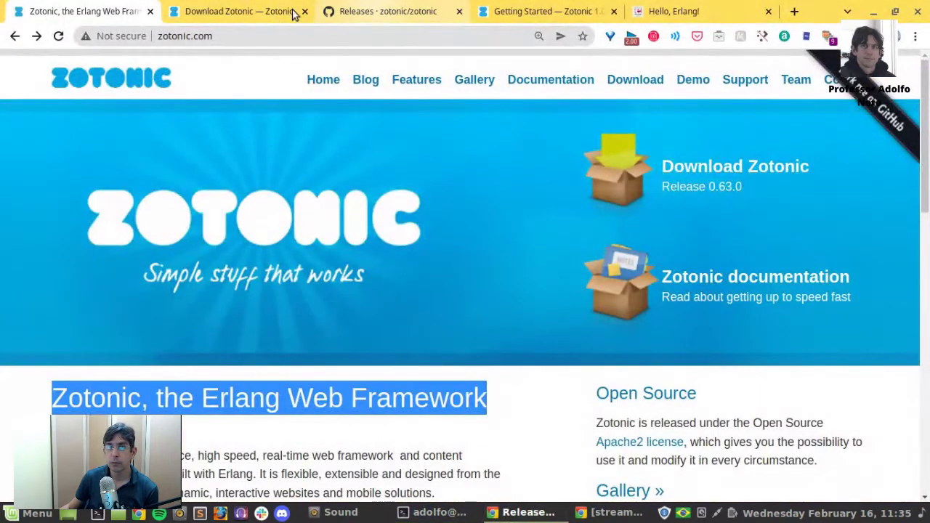
Show the Download Zotonic page at its Git repository instructions
{"action": "left_click", "coordinate": [257, 11]}
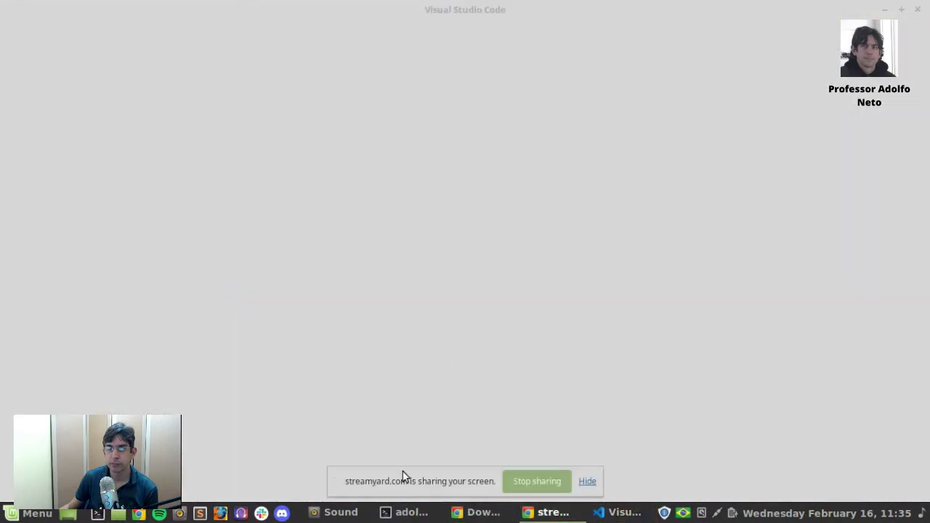
{"action": "left_click", "coordinate": [480, 512]}
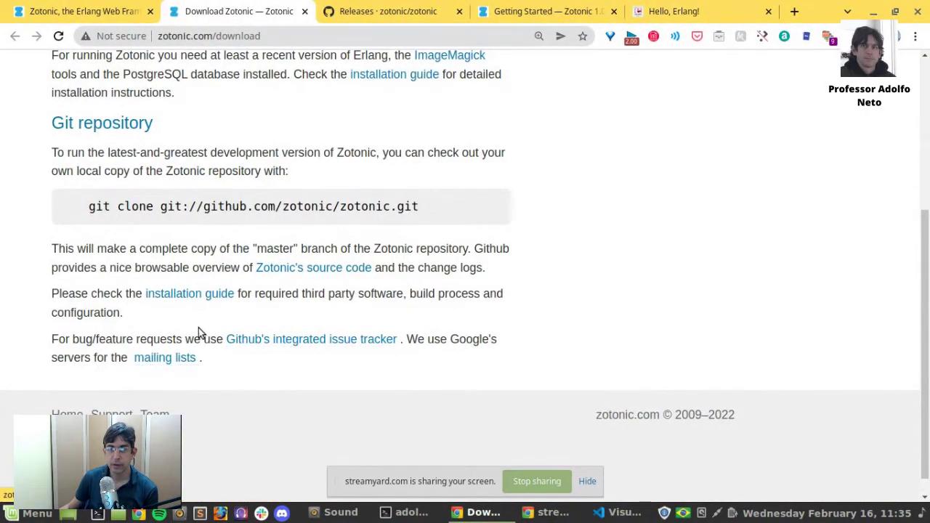
Maximize the Support & Services window and scroll through the page
{"action": "left_click", "coordinate": [566, 9]}
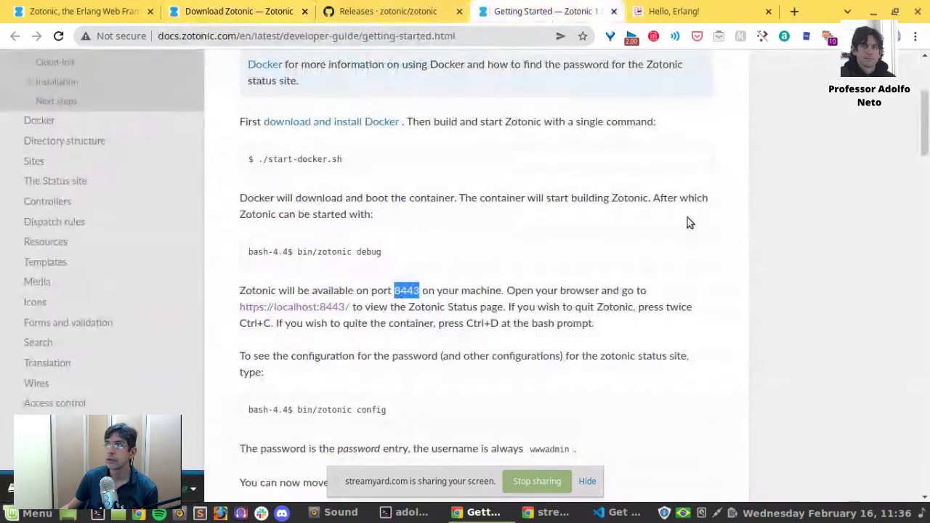
{"action": "scroll", "coordinate": [687, 217], "scroll_direction": "down", "scroll_amount": 2}
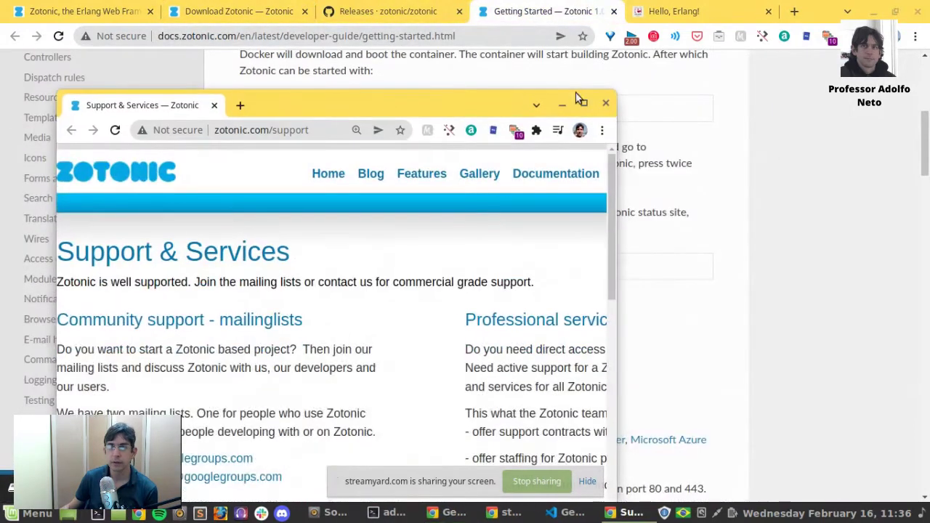
{"action": "left_click", "coordinate": [582, 107]}
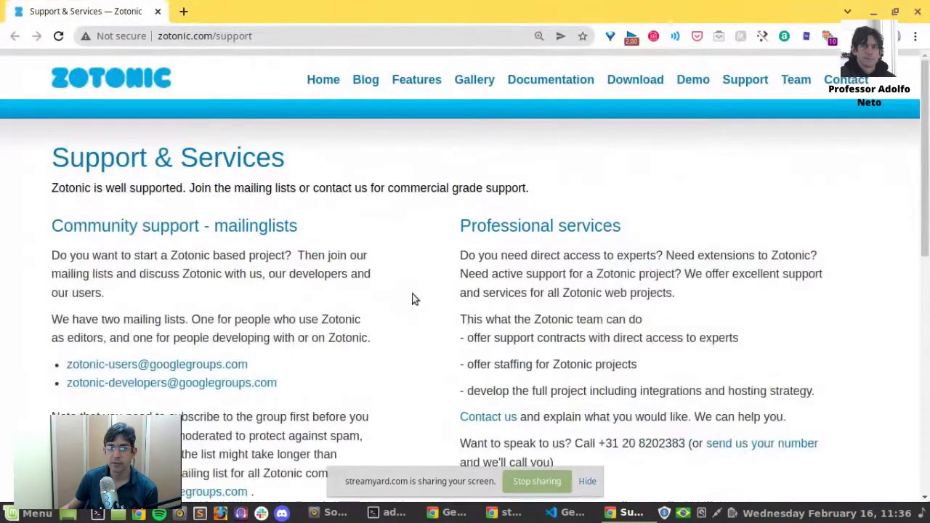
{"action": "scroll", "coordinate": [414, 297], "scroll_direction": "down", "scroll_amount": 2}
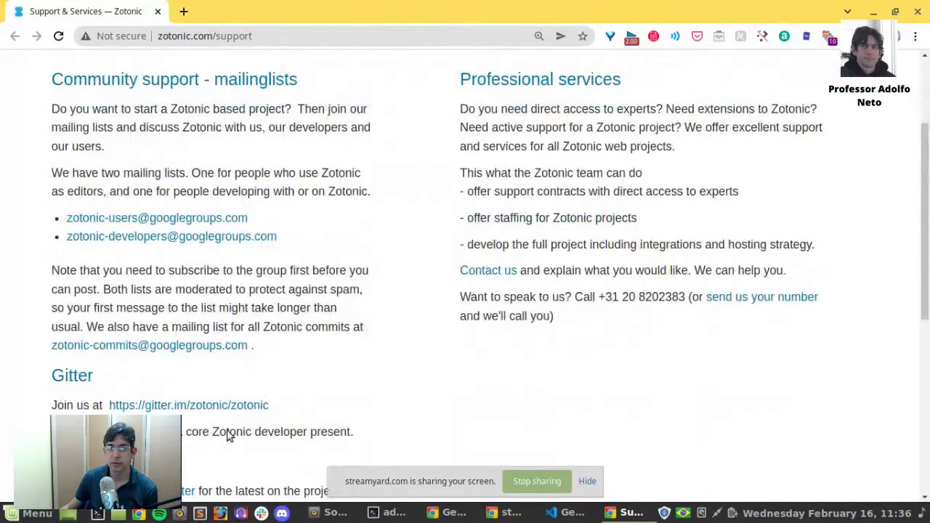
{"action": "scroll", "coordinate": [228, 435], "scroll_direction": "down", "scroll_amount": 2}
{"action": "scroll", "coordinate": [112, 258], "scroll_direction": "down", "scroll_amount": 1}
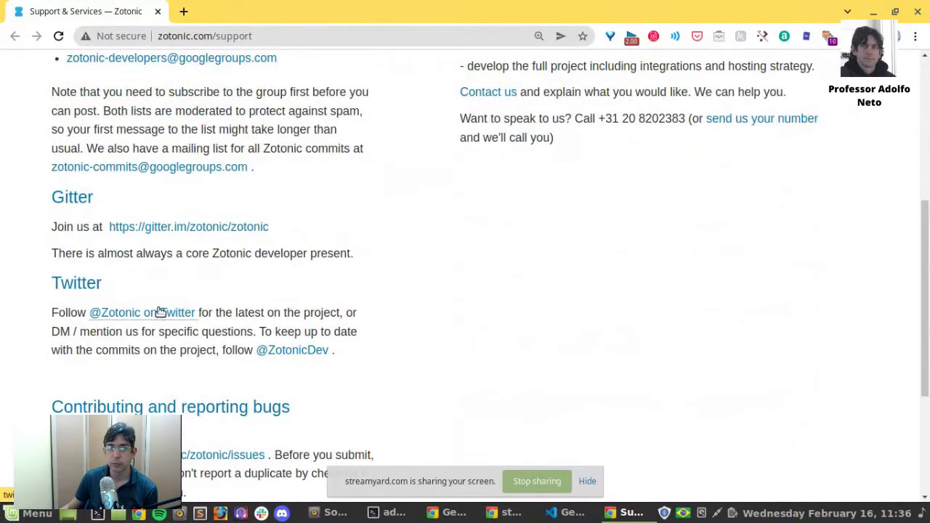
{"action": "scroll", "coordinate": [187, 143], "scroll_direction": "up", "scroll_amount": 1}
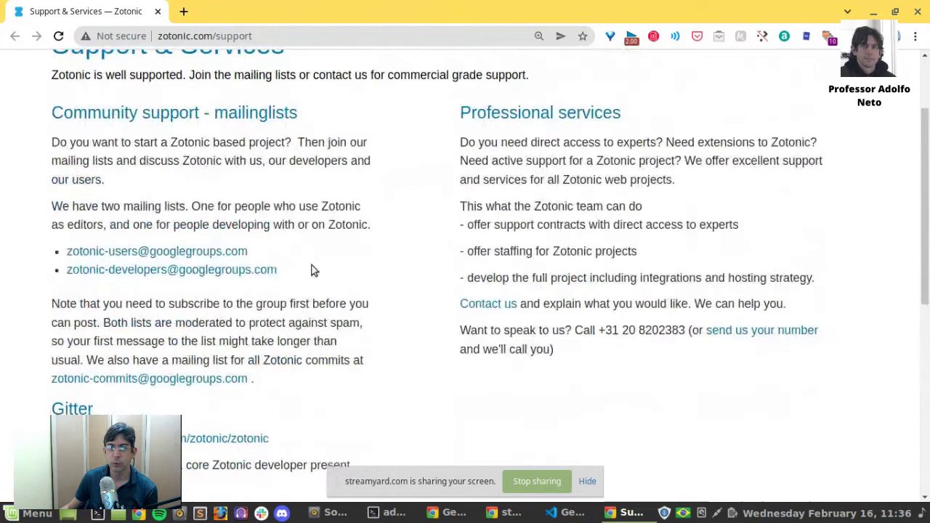
{"action": "scroll", "coordinate": [314, 271], "scroll_direction": "down", "scroll_amount": 10}
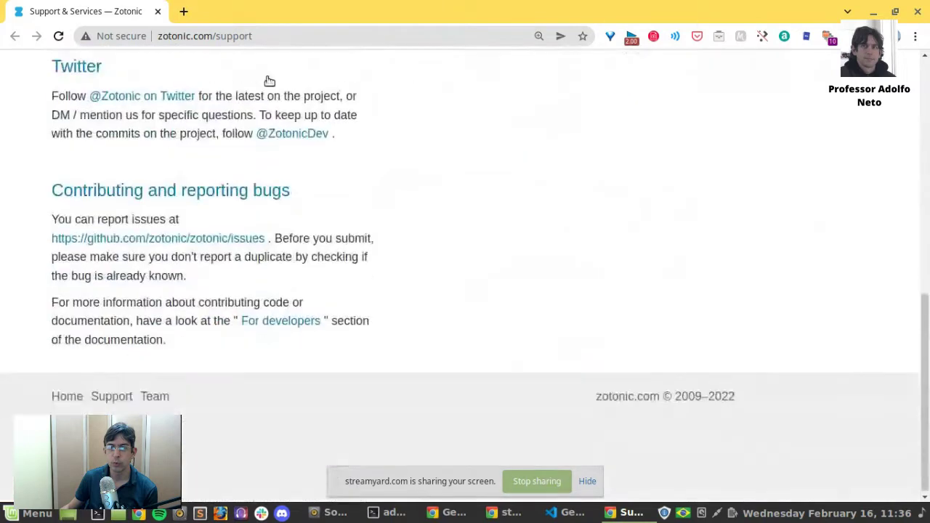
Close the Support & Services page and bring the Terminal to the front
{"action": "left_click", "coordinate": [158, 12]}
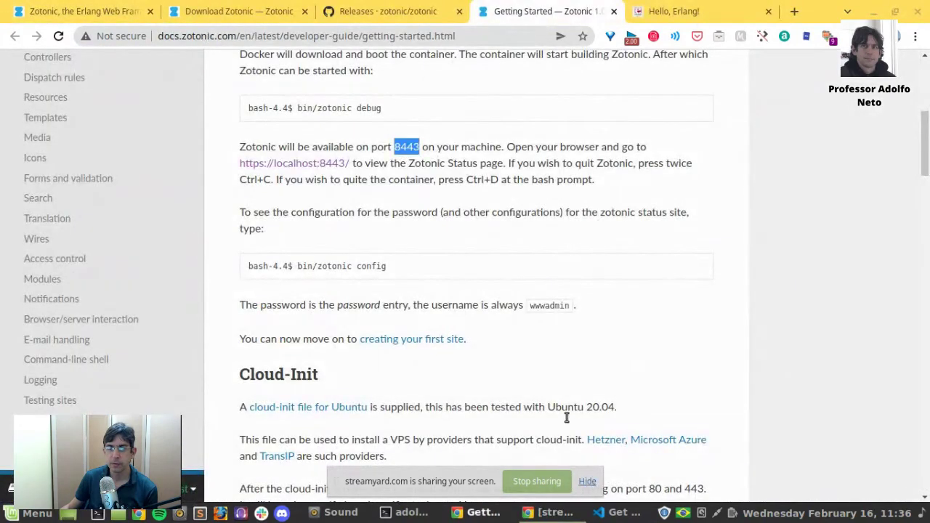
{"action": "scroll", "coordinate": [557, 378], "scroll_direction": "down", "scroll_amount": 2}
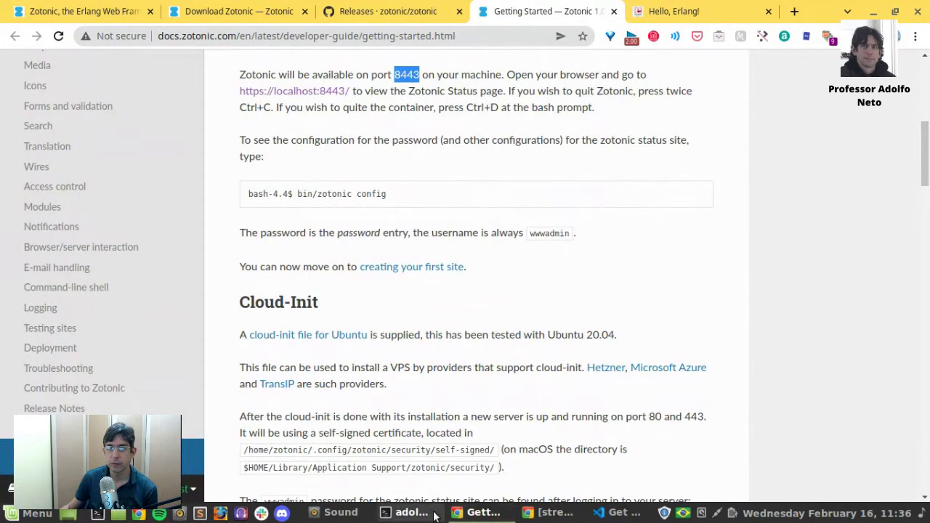
{"action": "left_click", "coordinate": [404, 512]}
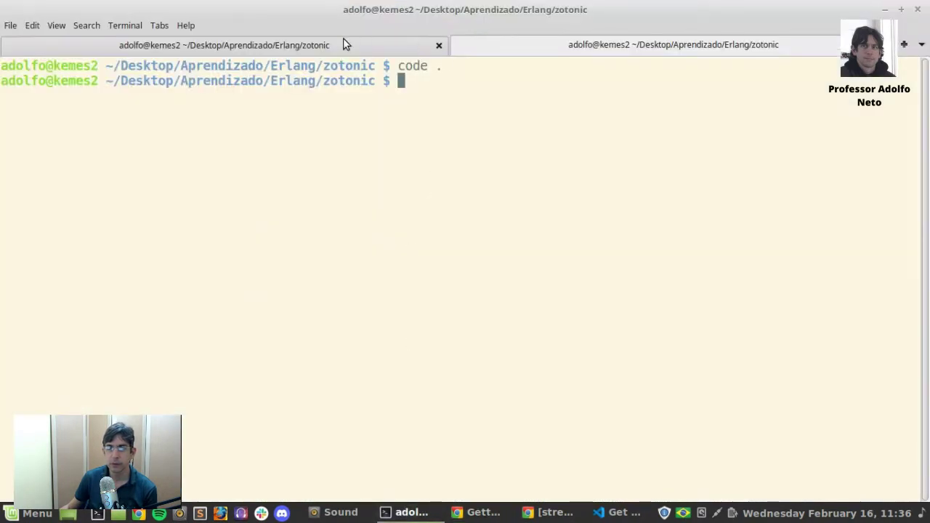
In VS Code, close Get Started and read apps/zotonic_core/include/zotonic_file.hrl
{"action": "left_click", "coordinate": [618, 512]}
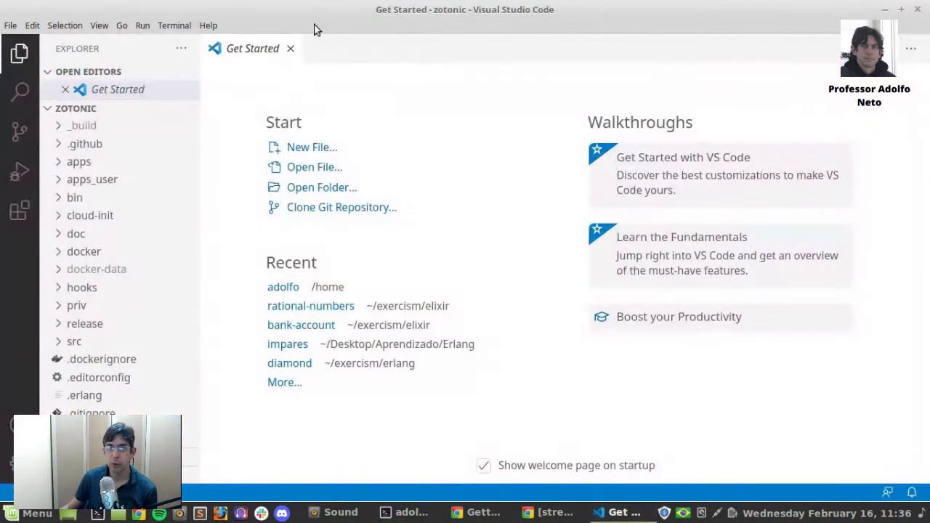
{"action": "left_click", "coordinate": [290, 48]}
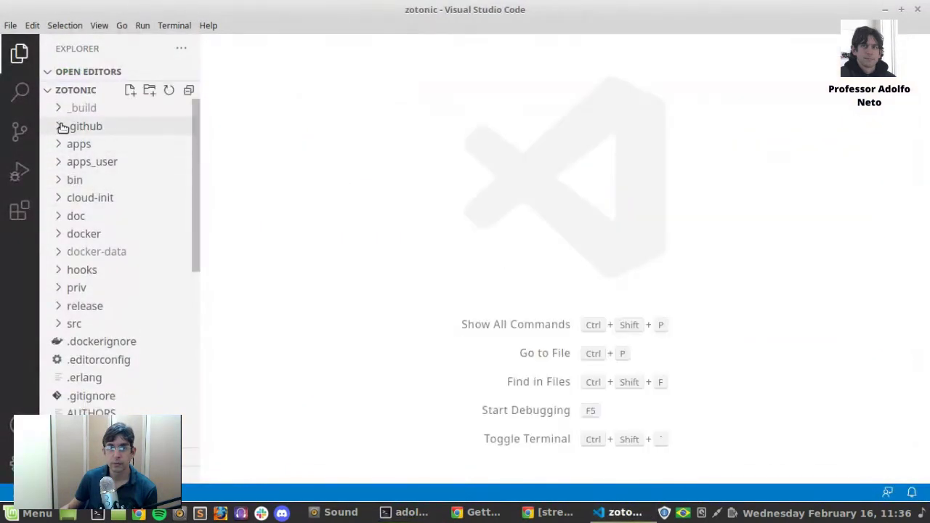
{"action": "left_click", "coordinate": [59, 127]}
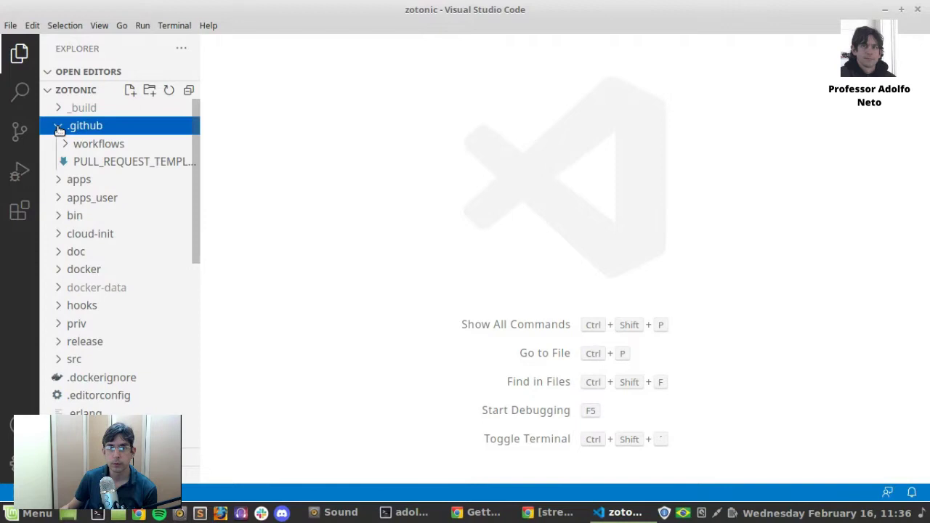
{"action": "left_click", "coordinate": [59, 127]}
{"action": "left_click", "coordinate": [62, 144]}
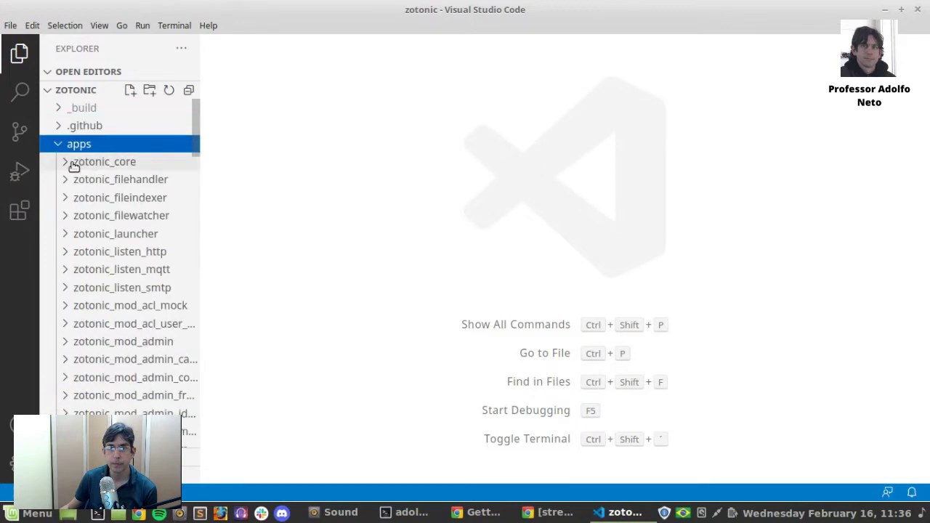
{"action": "left_click", "coordinate": [67, 166]}
{"action": "left_click", "coordinate": [75, 181]}
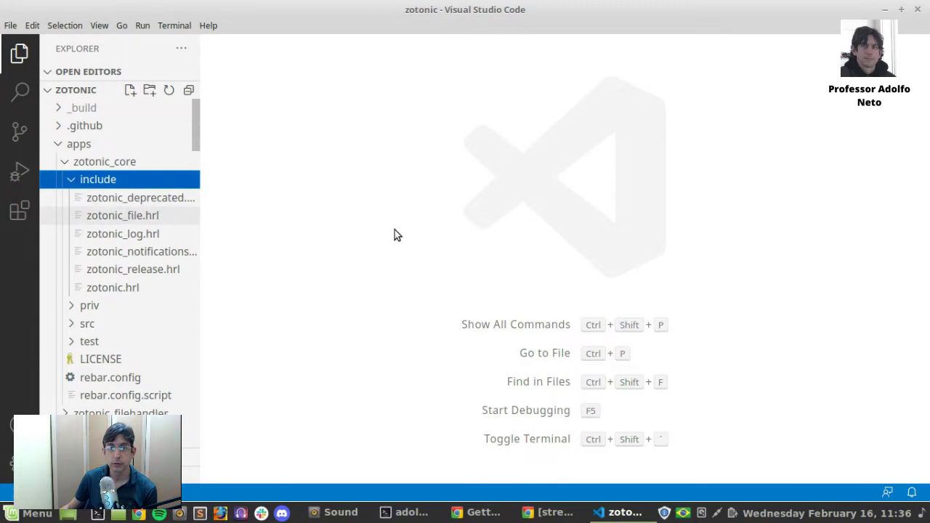
{"action": "left_click", "coordinate": [122, 215]}
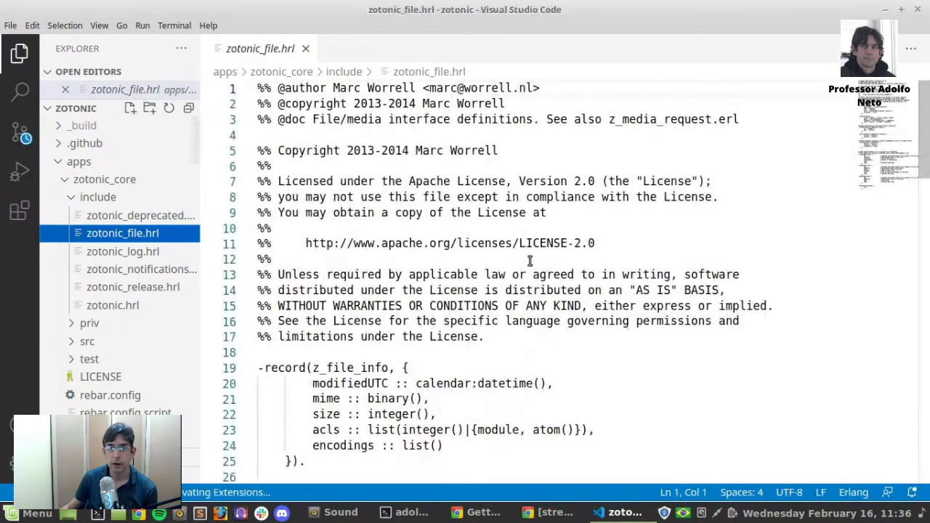
{"action": "scroll", "coordinate": [530, 289], "scroll_direction": "down", "scroll_amount": 15}
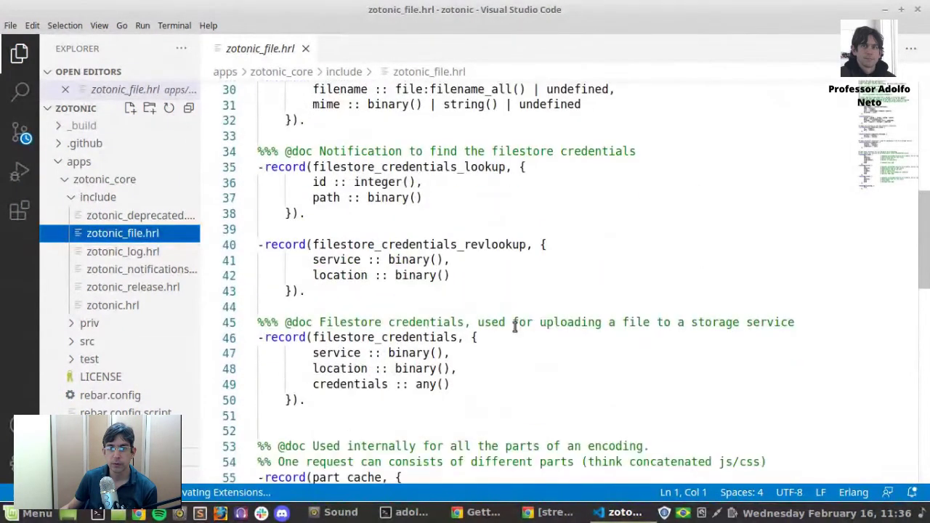
{"action": "scroll", "coordinate": [508, 331], "scroll_direction": "down", "scroll_amount": 12}
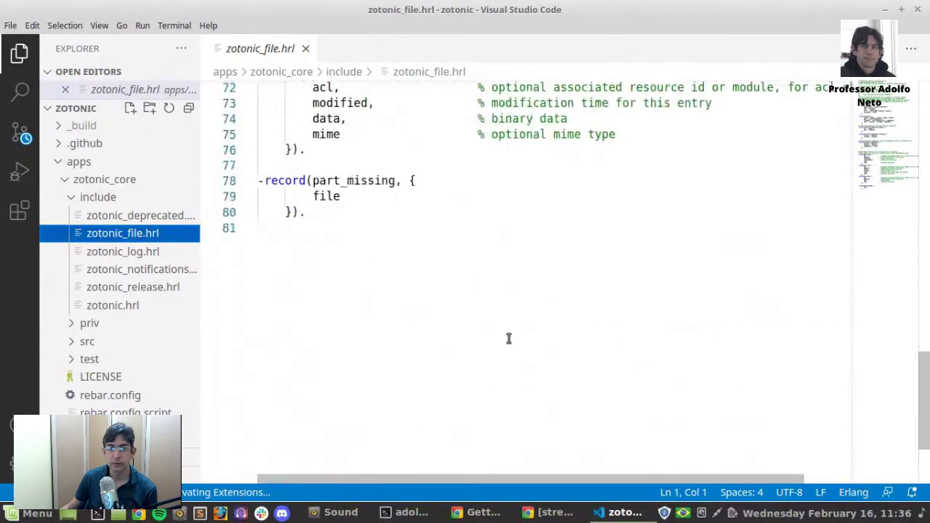
Expand zotonic_core's src folder and read zotonic_core_sup.erl
{"action": "left_click", "coordinate": [71, 343]}
{"action": "scroll", "coordinate": [102, 312], "scroll_direction": "down", "scroll_amount": 3}
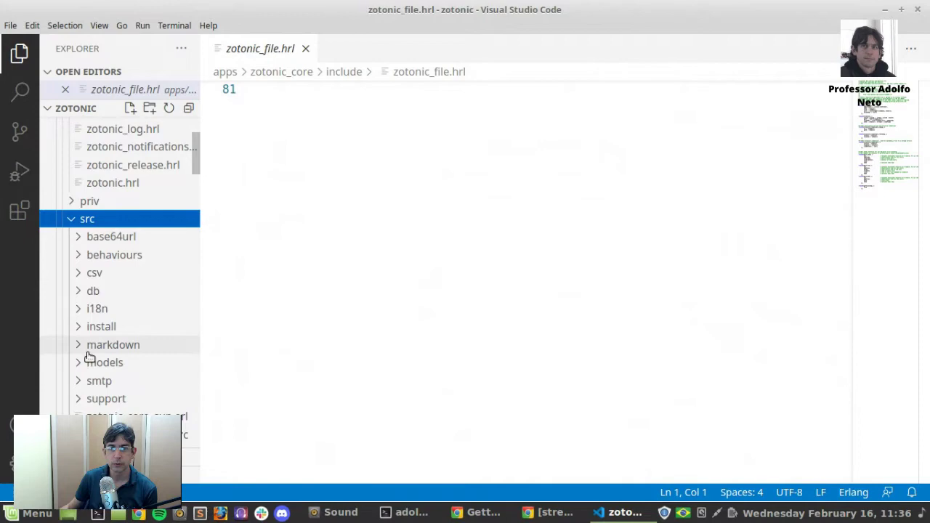
{"action": "scroll", "coordinate": [87, 356], "scroll_direction": "down", "scroll_amount": 2}
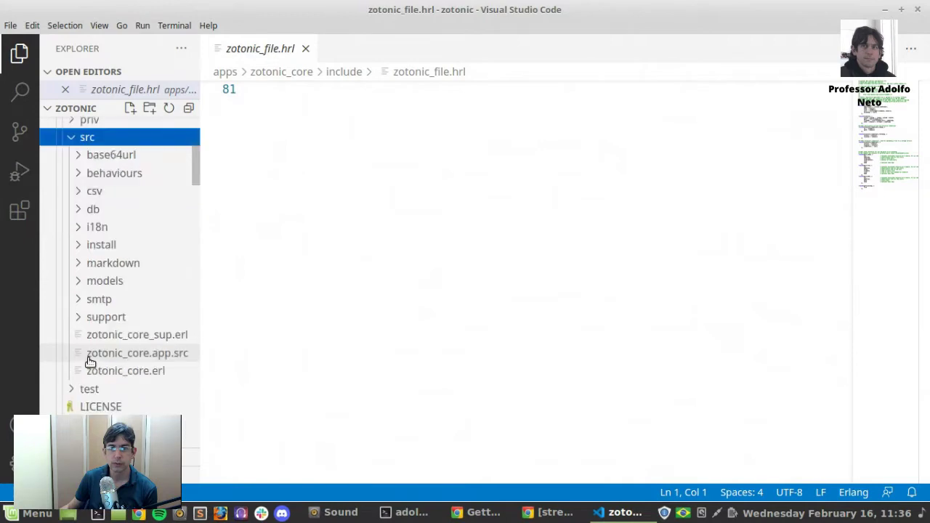
{"action": "left_click", "coordinate": [136, 334]}
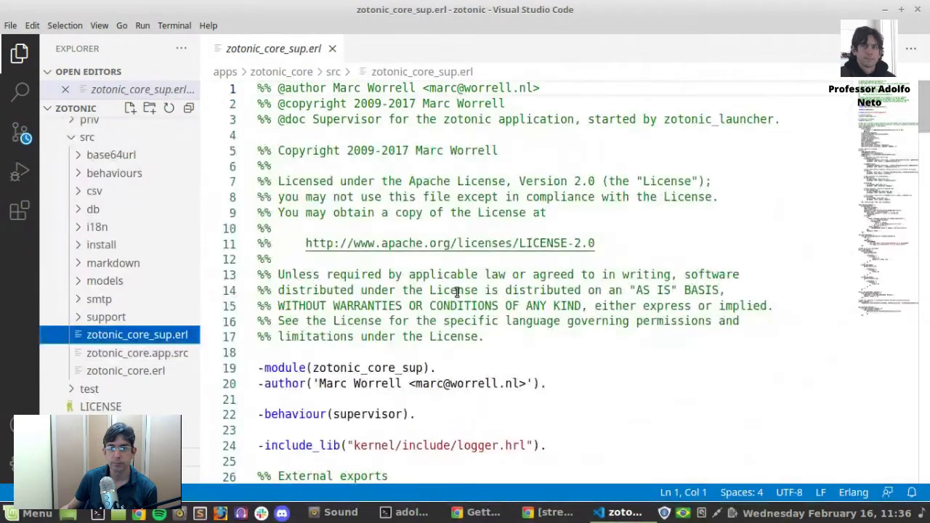
{"action": "scroll", "coordinate": [438, 199], "scroll_direction": "down", "scroll_amount": 9}
{"action": "scroll", "coordinate": [458, 261], "scroll_direction": "up", "scroll_amount": 2}
{"action": "scroll", "coordinate": [459, 263], "scroll_direction": "down", "scroll_amount": 8}
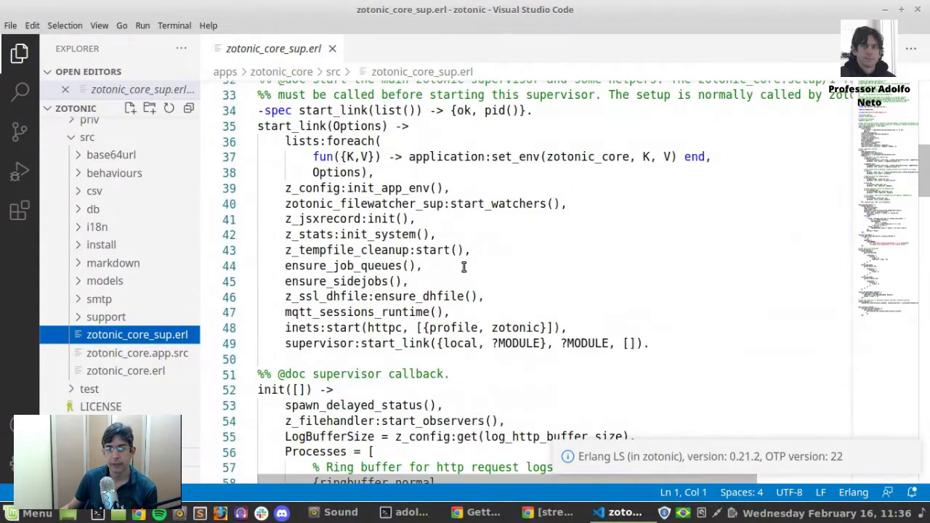
{"action": "scroll", "coordinate": [469, 273], "scroll_direction": "down", "scroll_amount": 14}
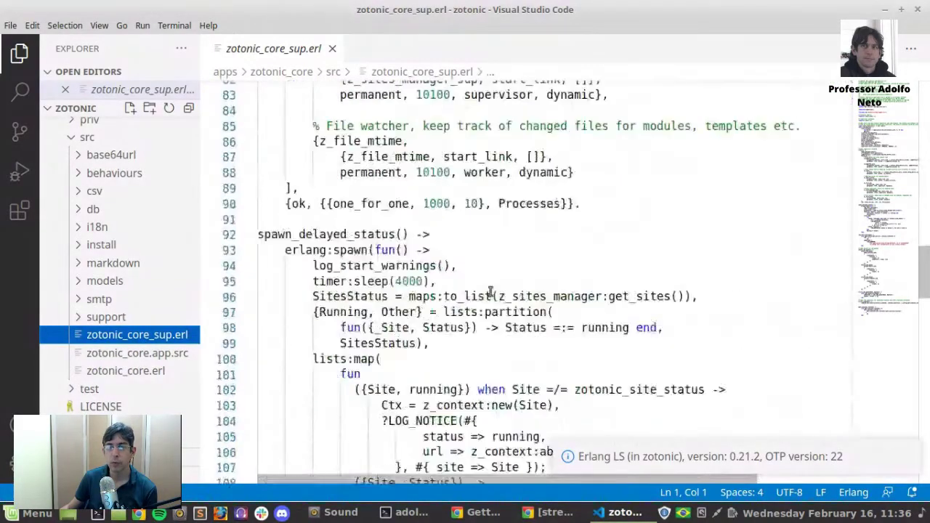
{"action": "scroll", "coordinate": [492, 336], "scroll_direction": "down", "scroll_amount": 4}
{"action": "scroll", "coordinate": [494, 356], "scroll_direction": "down", "scroll_amount": 20}
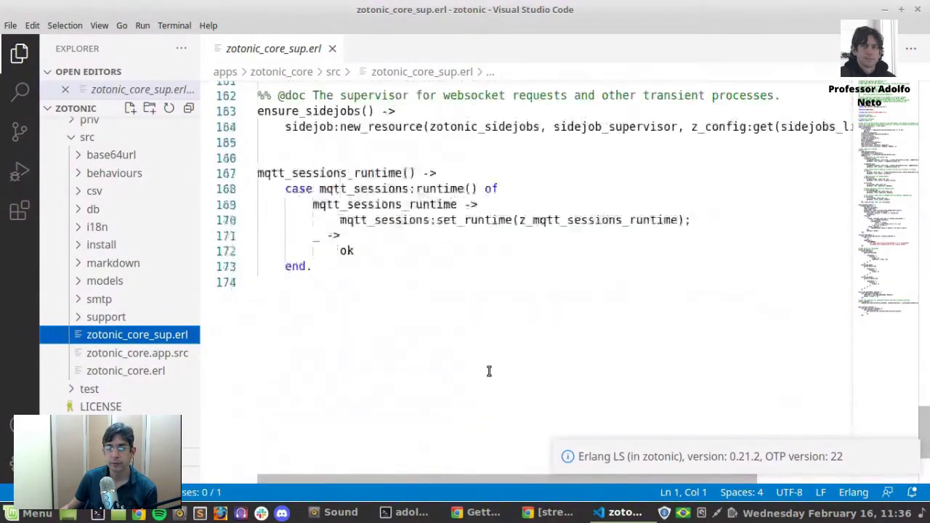
Read zotonic_core.app.src and zotonic_core.erl, then quit VS Code
{"action": "left_click", "coordinate": [151, 355]}
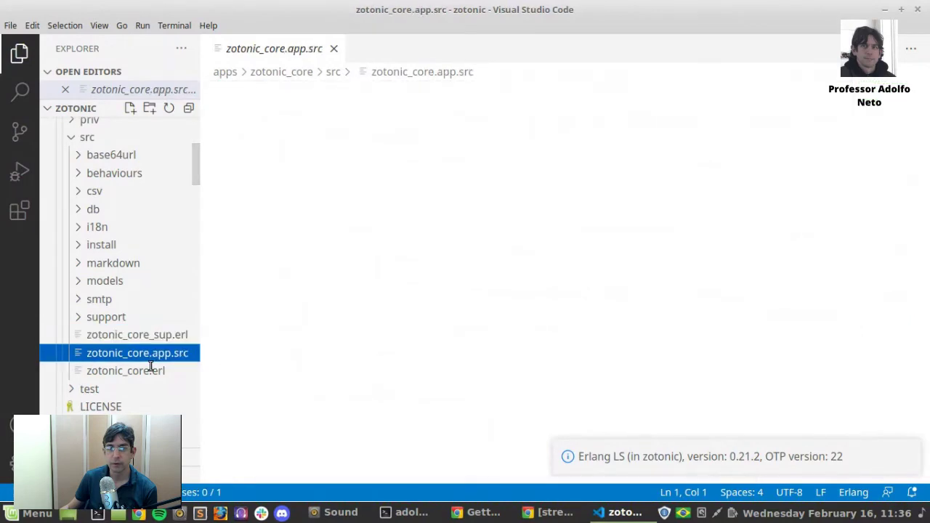
{"action": "left_click", "coordinate": [106, 372]}
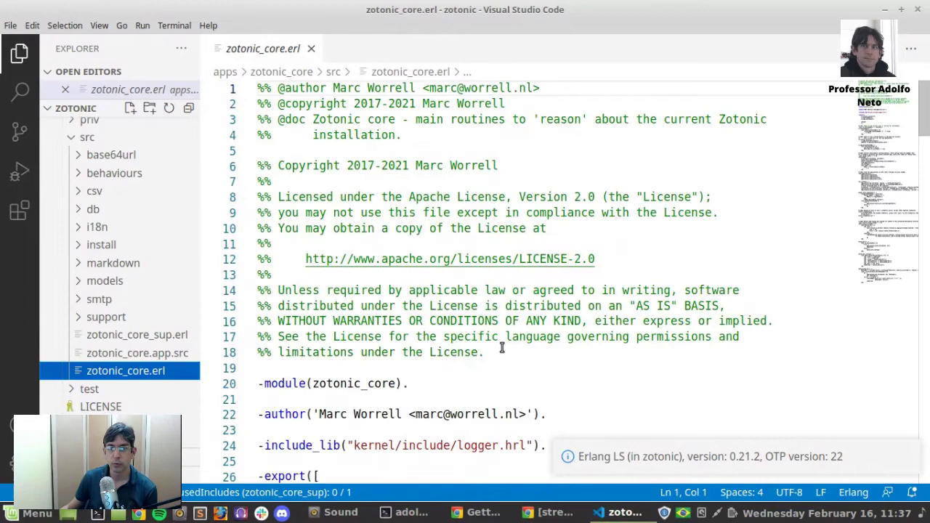
{"action": "scroll", "coordinate": [481, 371], "scroll_direction": "down", "scroll_amount": 6}
{"action": "scroll", "coordinate": [481, 371], "scroll_direction": "down", "scroll_amount": 17}
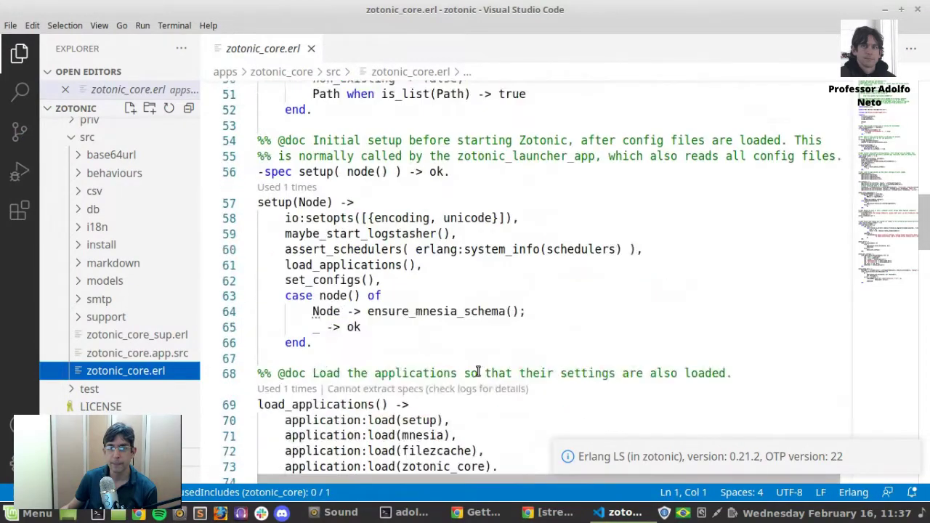
{"action": "scroll", "coordinate": [478, 374], "scroll_direction": "down", "scroll_amount": 8}
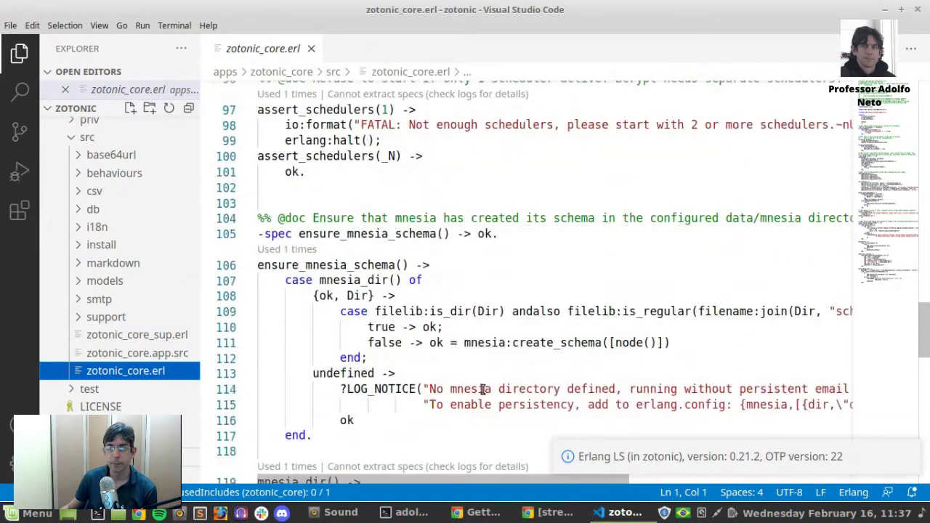
{"action": "scroll", "coordinate": [481, 390], "scroll_direction": "down", "scroll_amount": 14}
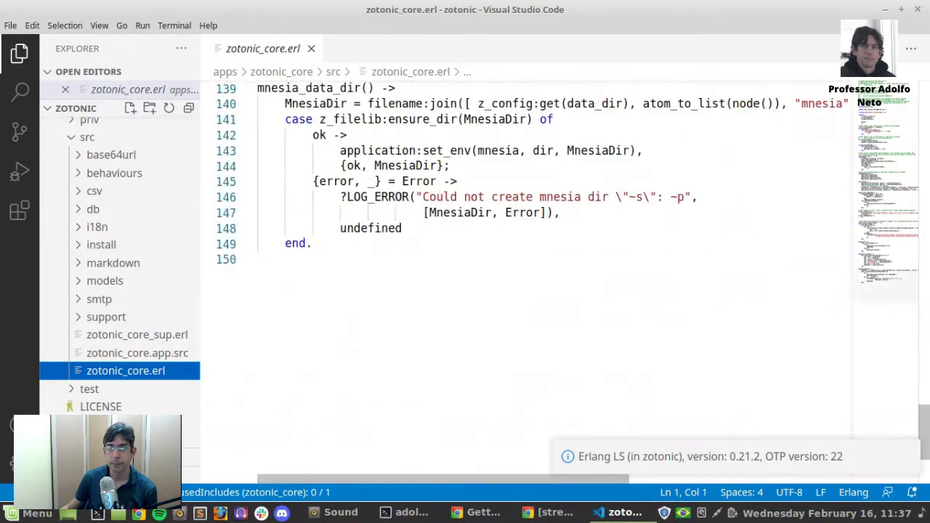
{"action": "key", "text": "alt+F4"}
Back in Chrome, read the Getting Started guide to the end, then go to Cookbooks
{"action": "left_click", "coordinate": [528, 513]}
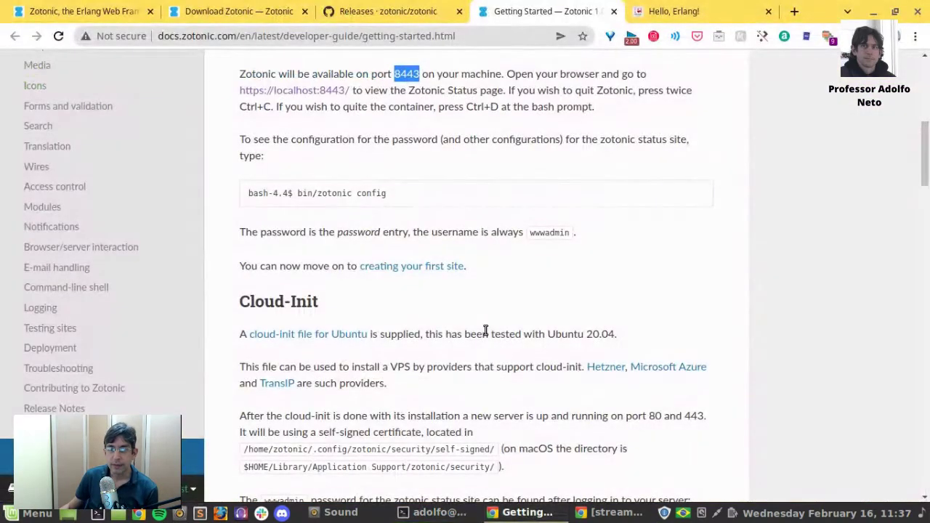
{"action": "scroll", "coordinate": [459, 280], "scroll_direction": "down", "scroll_amount": 3}
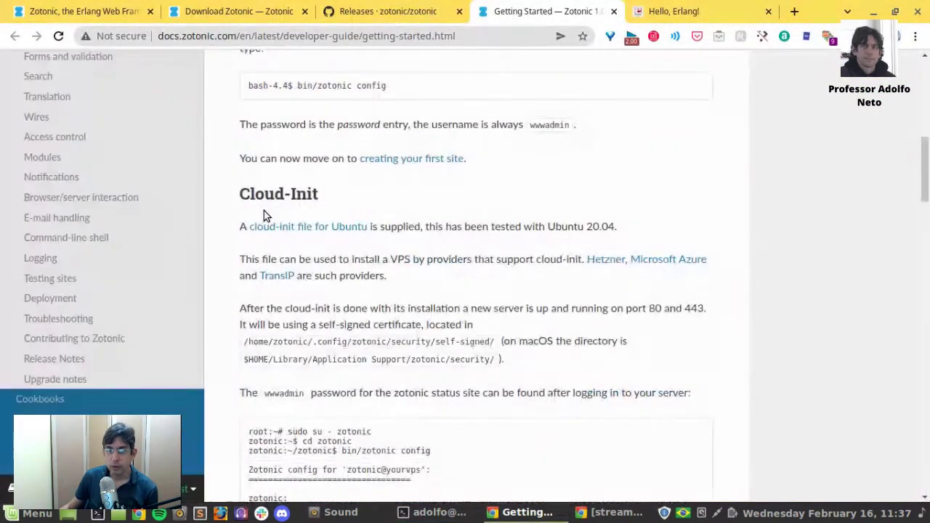
{"action": "scroll", "coordinate": [386, 311], "scroll_direction": "down", "scroll_amount": 15}
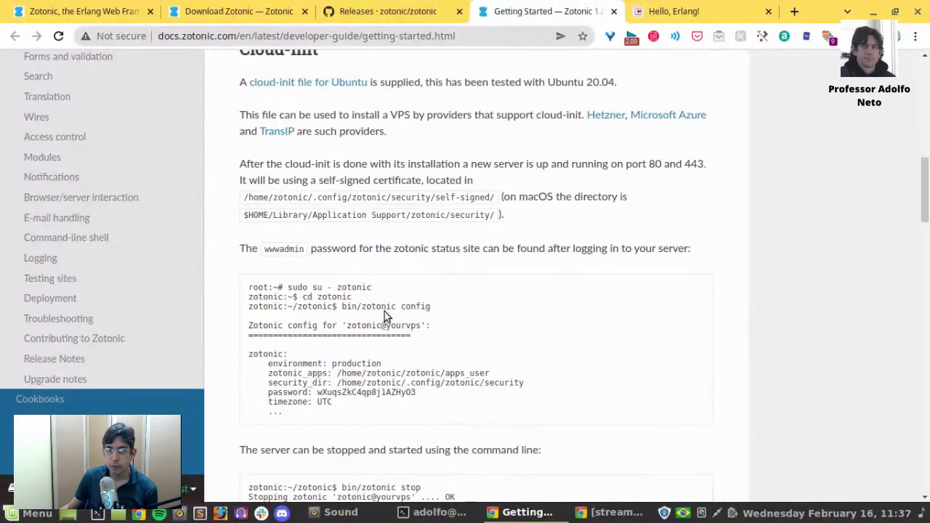
{"action": "scroll", "coordinate": [349, 374], "scroll_direction": "down", "scroll_amount": 6}
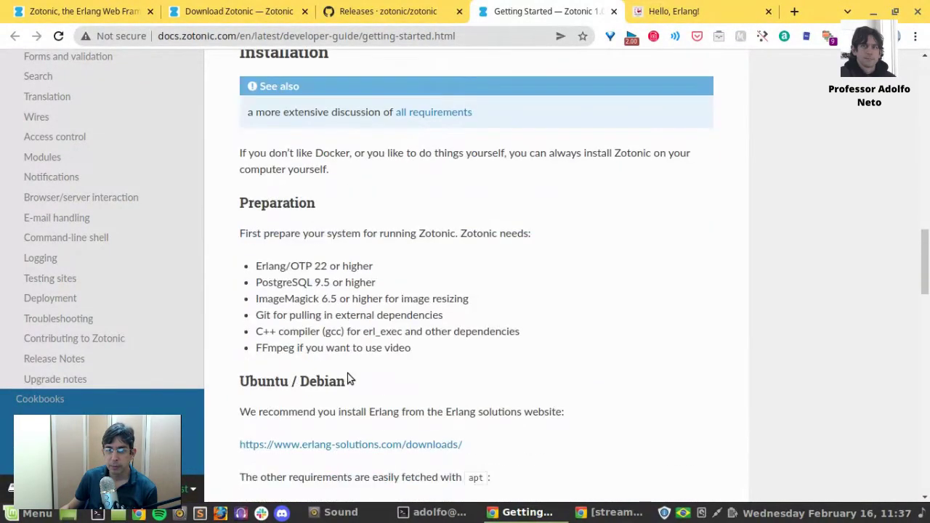
{"action": "scroll", "coordinate": [379, 291], "scroll_direction": "down", "scroll_amount": 7}
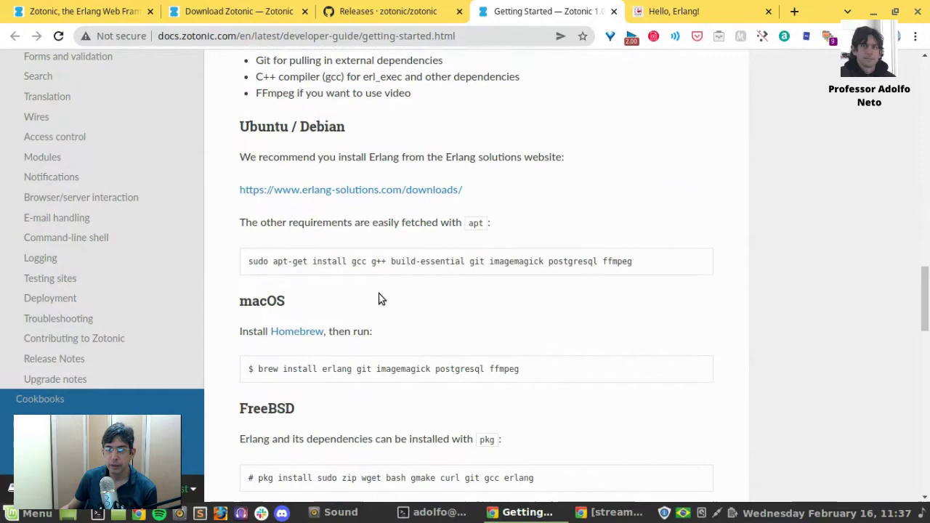
{"action": "scroll", "coordinate": [314, 359], "scroll_direction": "down", "scroll_amount": 14}
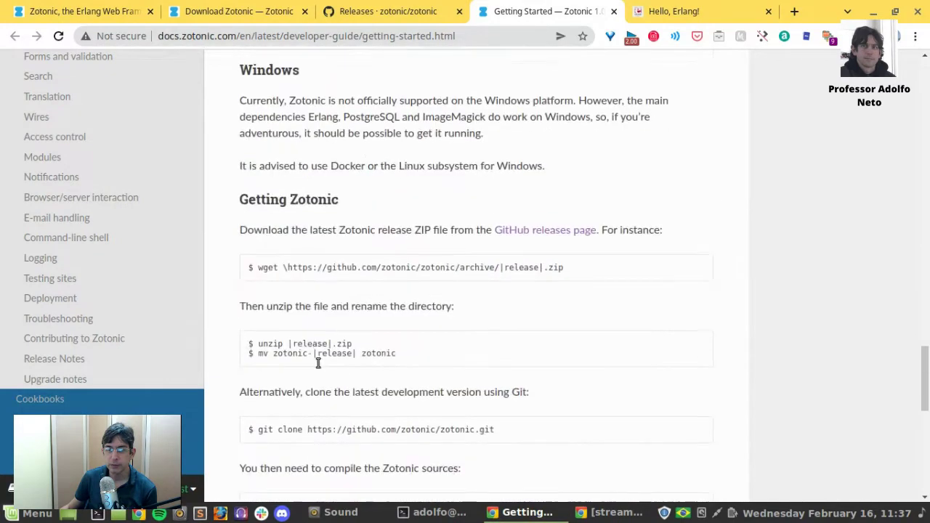
{"action": "scroll", "coordinate": [93, 153], "scroll_direction": "up", "scroll_amount": 10}
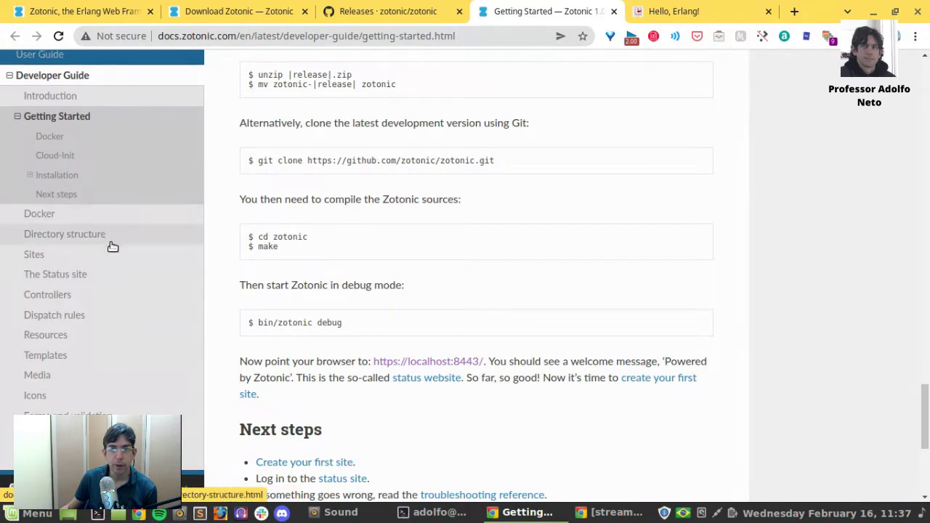
{"action": "scroll", "coordinate": [109, 246], "scroll_direction": "down", "scroll_amount": 2}
{"action": "scroll", "coordinate": [108, 245], "scroll_direction": "down", "scroll_amount": 8}
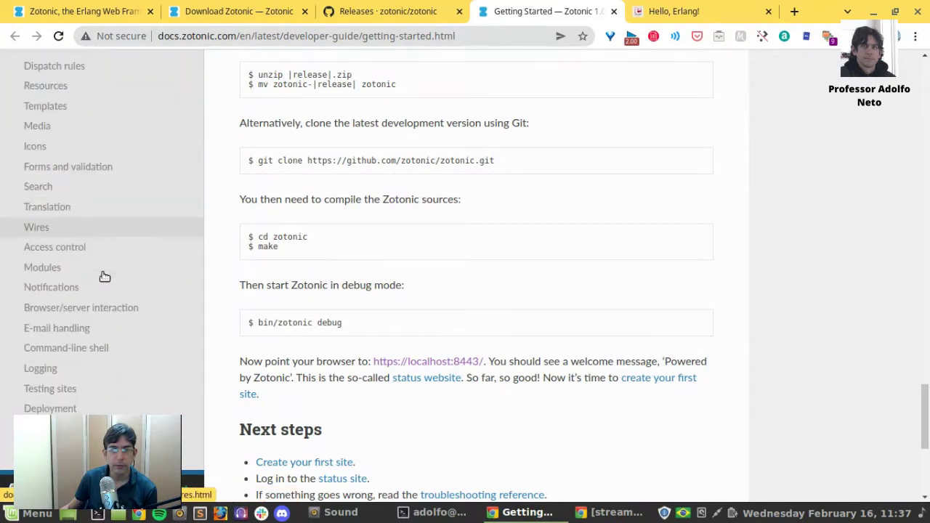
{"action": "scroll", "coordinate": [125, 305], "scroll_direction": "down", "scroll_amount": 2}
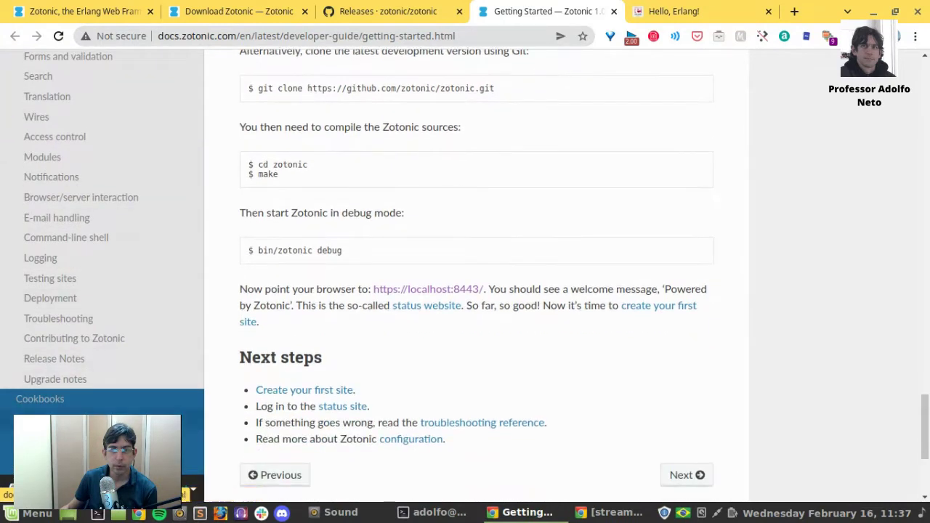
{"action": "left_click", "coordinate": [54, 403]}
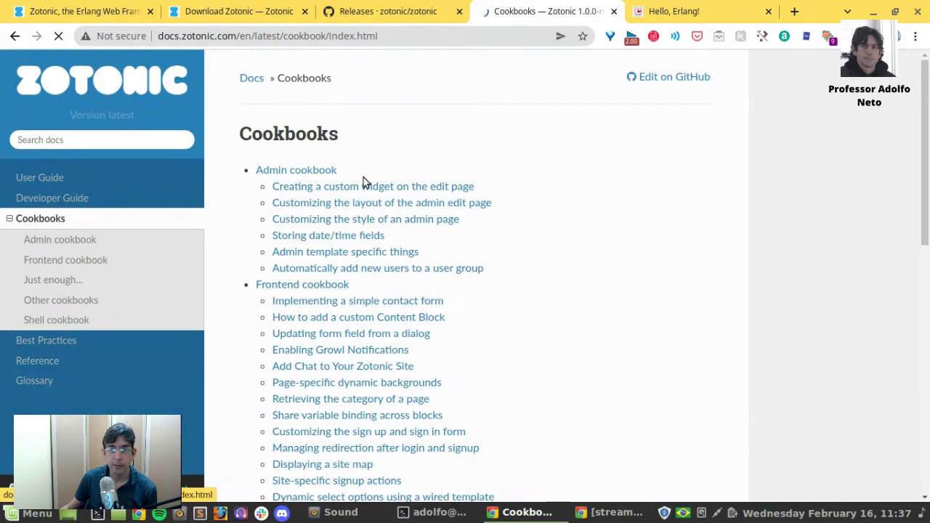
{"action": "scroll", "coordinate": [326, 268], "scroll_direction": "down", "scroll_amount": 6}
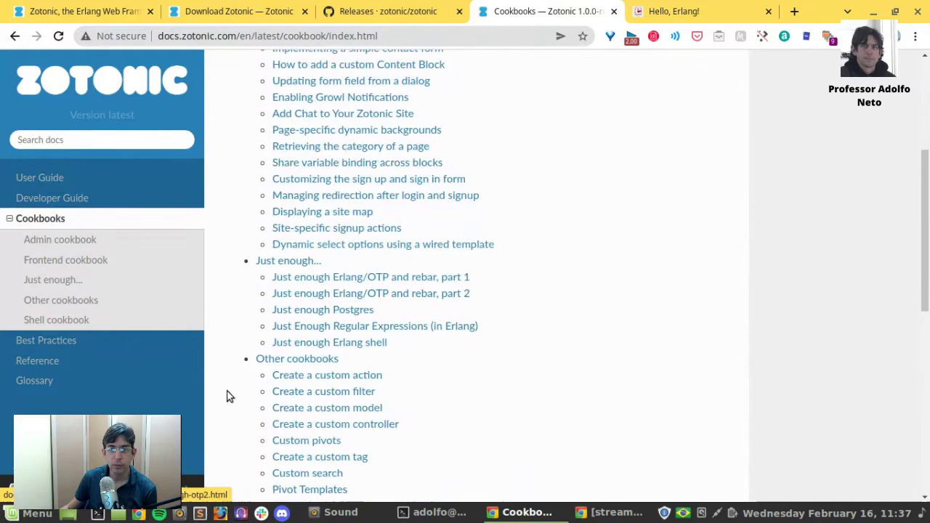
{"action": "scroll", "coordinate": [367, 273], "scroll_direction": "up", "scroll_amount": 5}
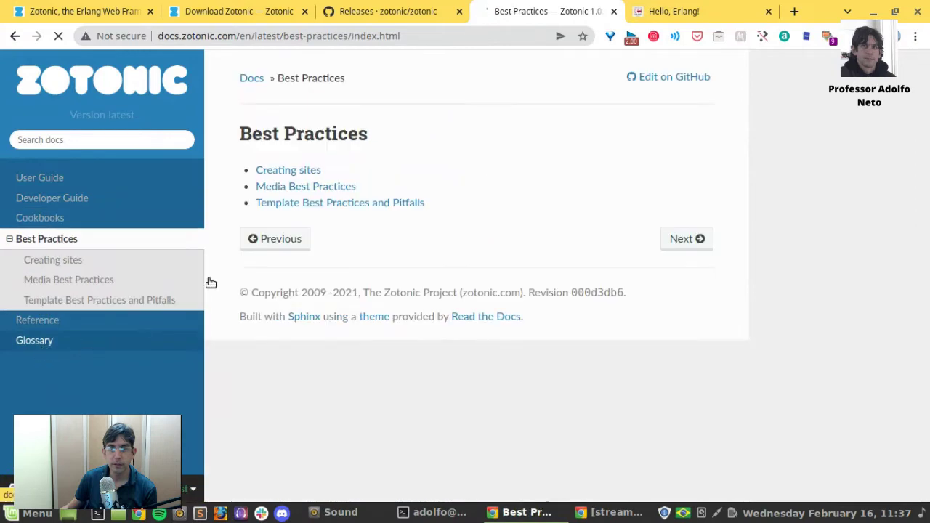
{"action": "left_click", "coordinate": [303, 172]}
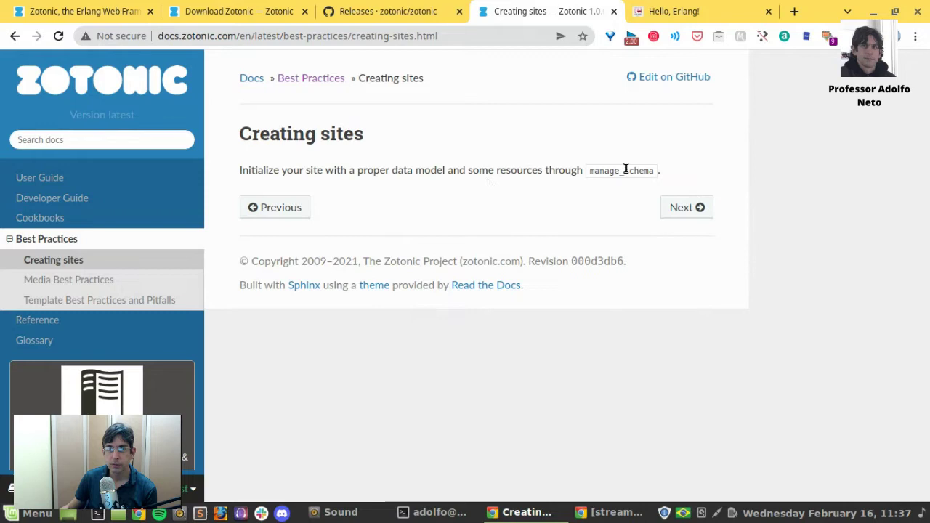
{"action": "left_click", "coordinate": [689, 208]}
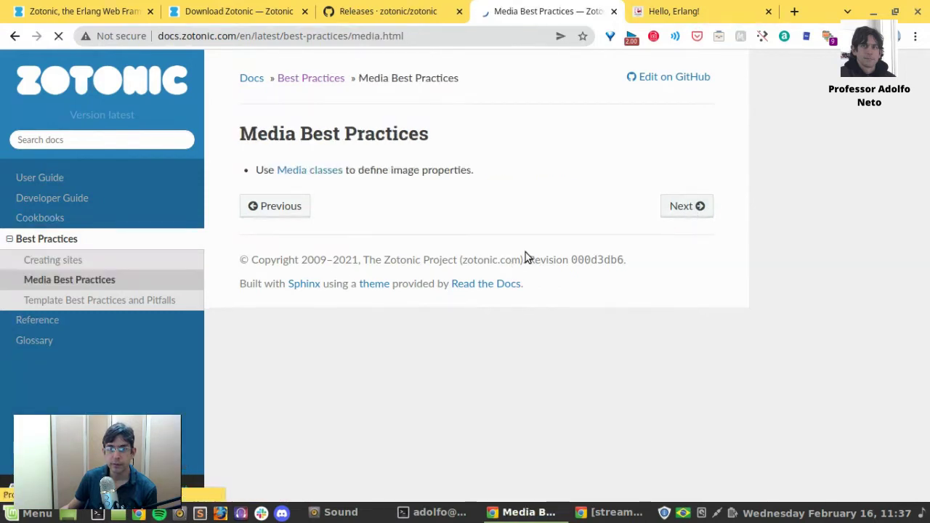
{"action": "left_click", "coordinate": [37, 219]}
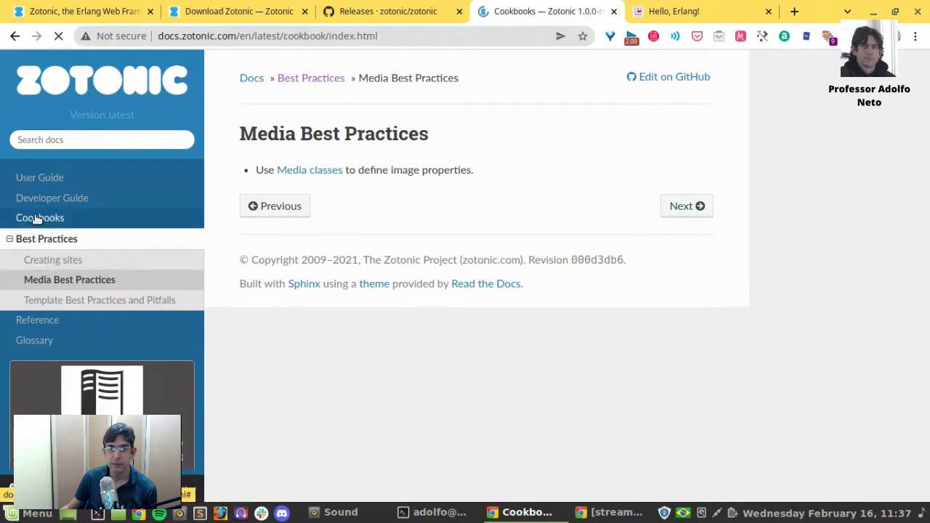
{"action": "scroll", "coordinate": [664, 311], "scroll_direction": "down", "scroll_amount": 4}
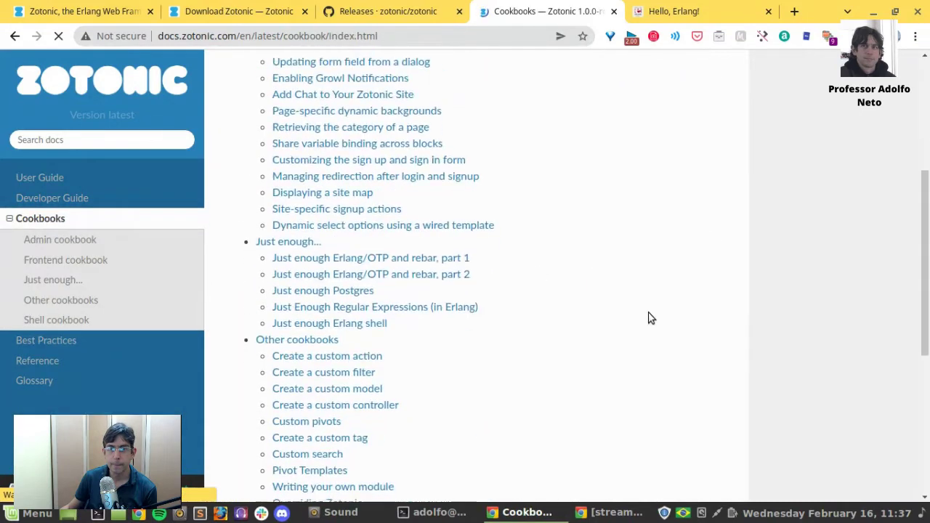
{"action": "scroll", "coordinate": [627, 326], "scroll_direction": "down", "scroll_amount": 2}
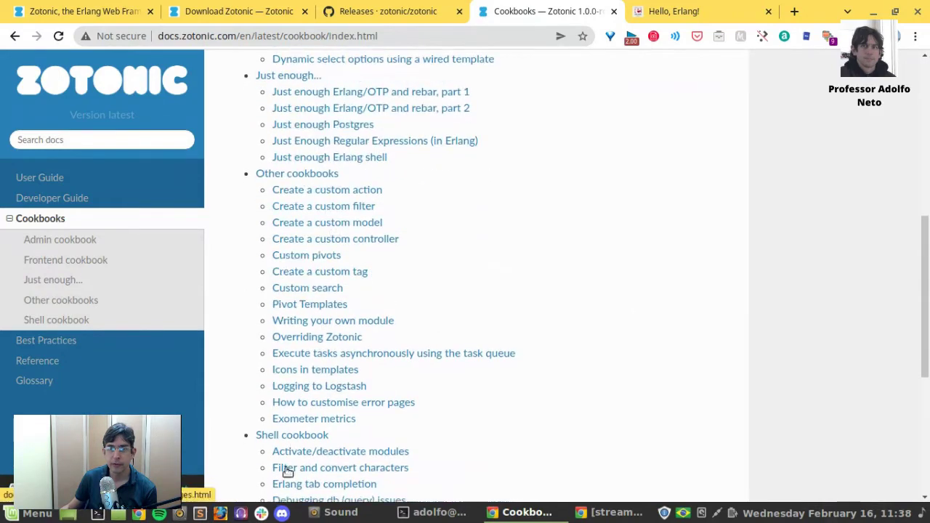
{"action": "scroll", "coordinate": [288, 472], "scroll_direction": "down", "scroll_amount": 3}
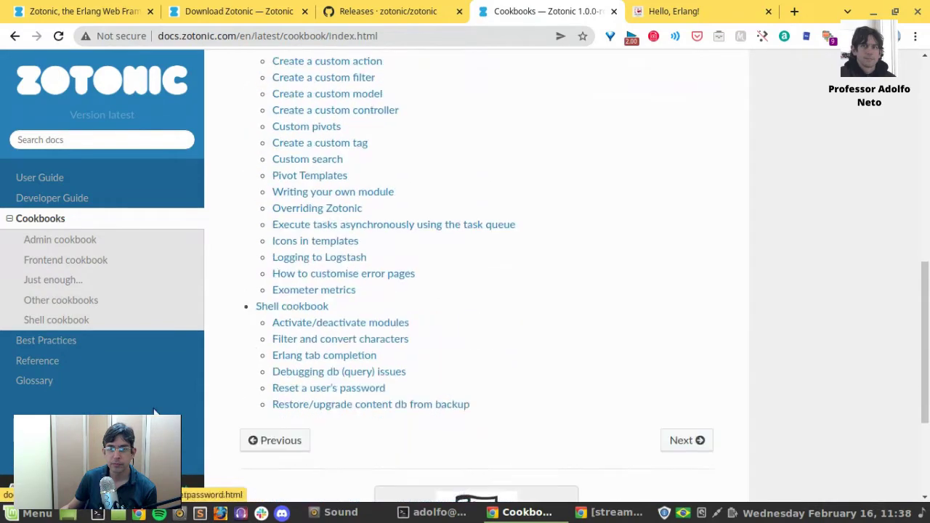
Open the User Guide and read on to The Zotonic data model's Resource Properties table
{"action": "left_click", "coordinate": [51, 178]}
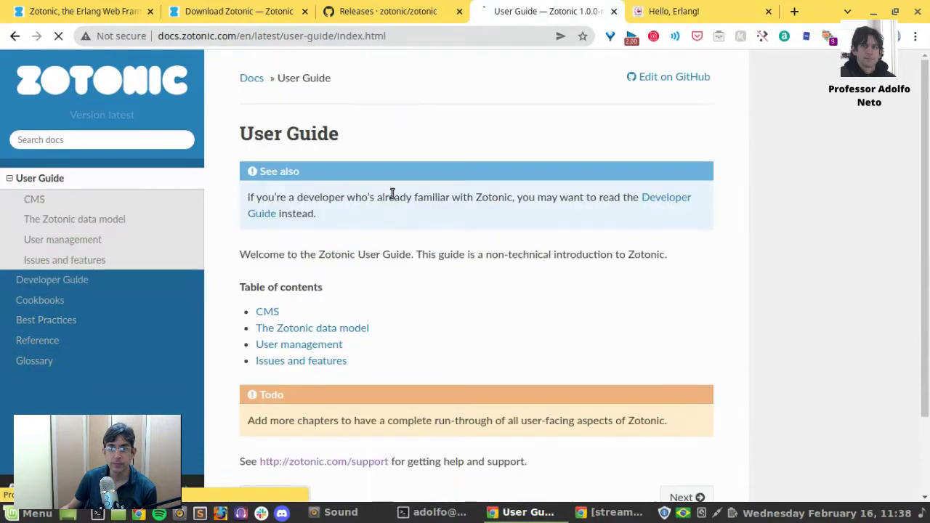
{"action": "scroll", "coordinate": [392, 194], "scroll_direction": "down", "scroll_amount": 2}
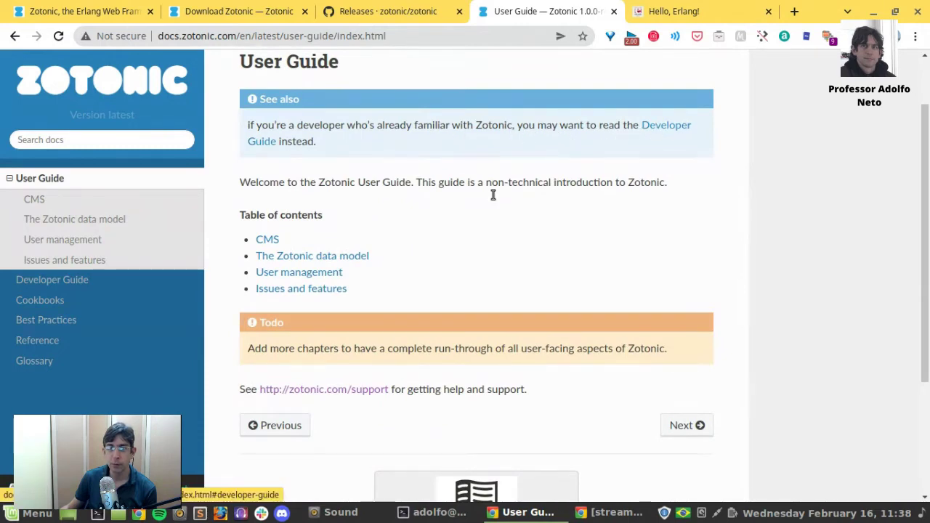
{"action": "scroll", "coordinate": [460, 220], "scroll_direction": "down", "scroll_amount": 1}
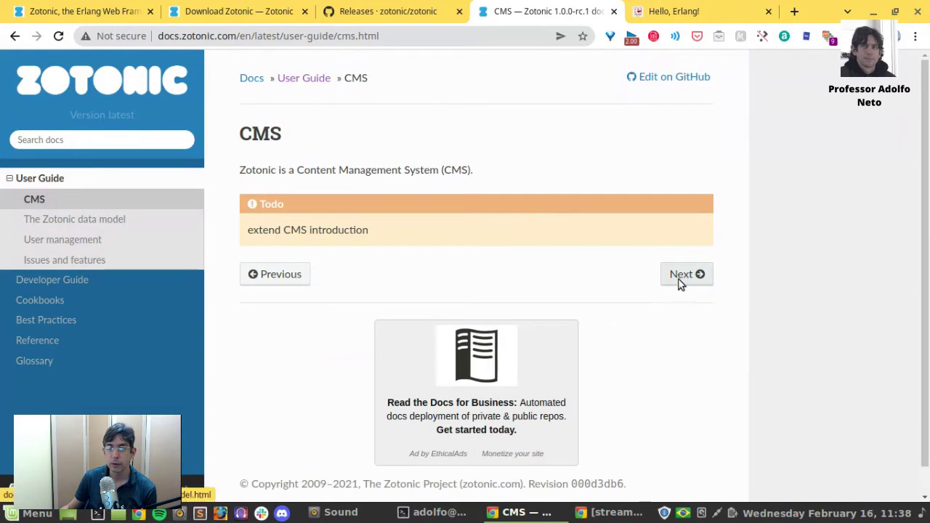
{"action": "left_click", "coordinate": [676, 279]}
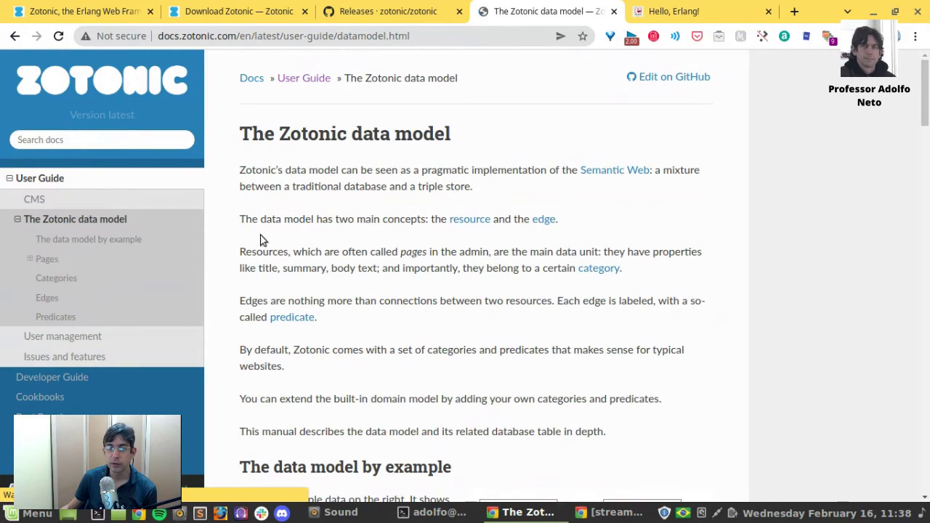
{"action": "scroll", "coordinate": [349, 291], "scroll_direction": "down", "scroll_amount": 10}
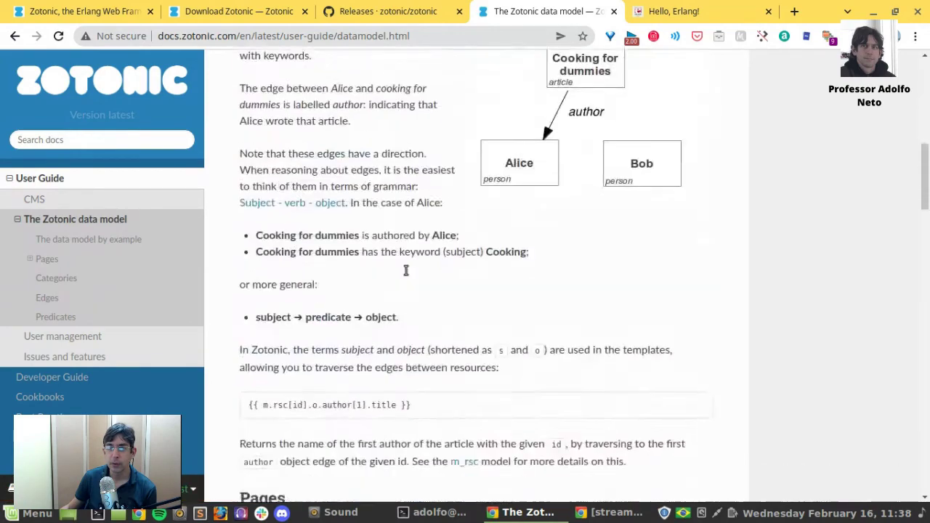
{"action": "scroll", "coordinate": [408, 283], "scroll_direction": "down", "scroll_amount": 9}
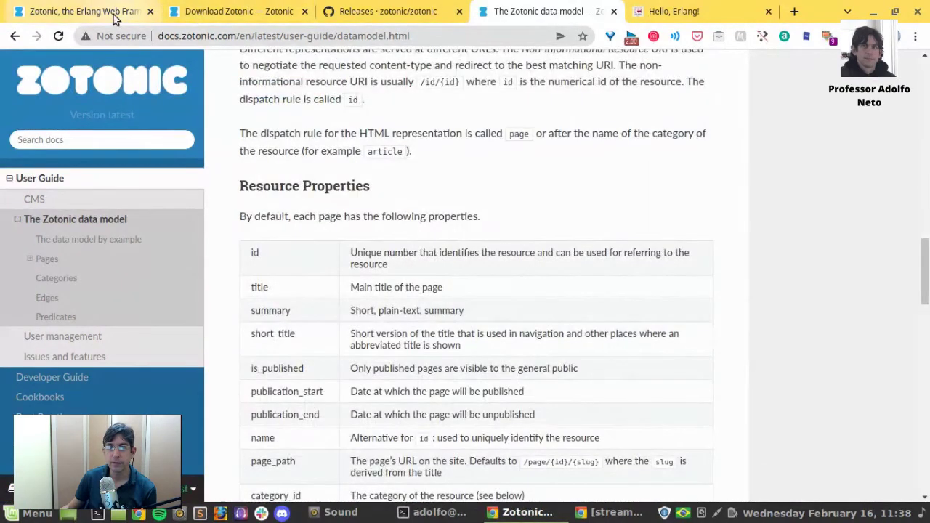
Bring the 'Zotonic, the Erlang Web Framework' browser tab to the front
{"action": "left_click", "coordinate": [114, 18]}
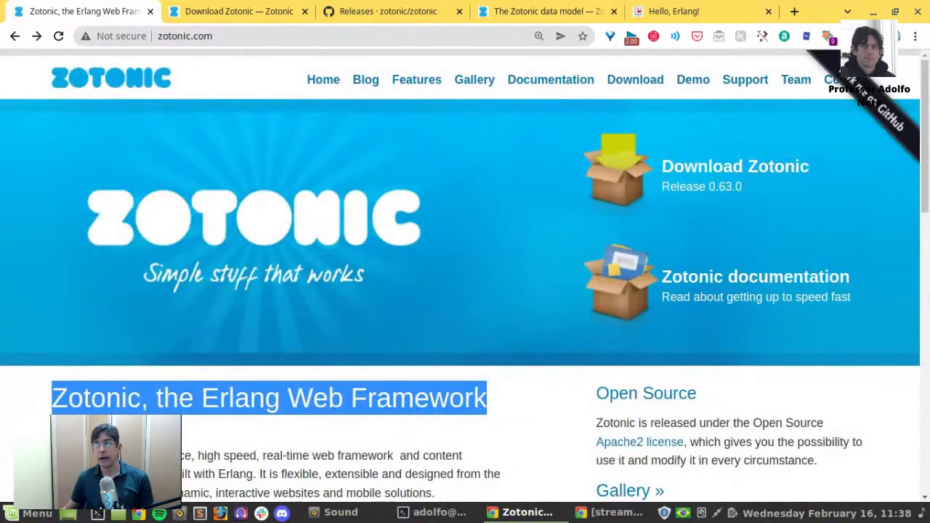